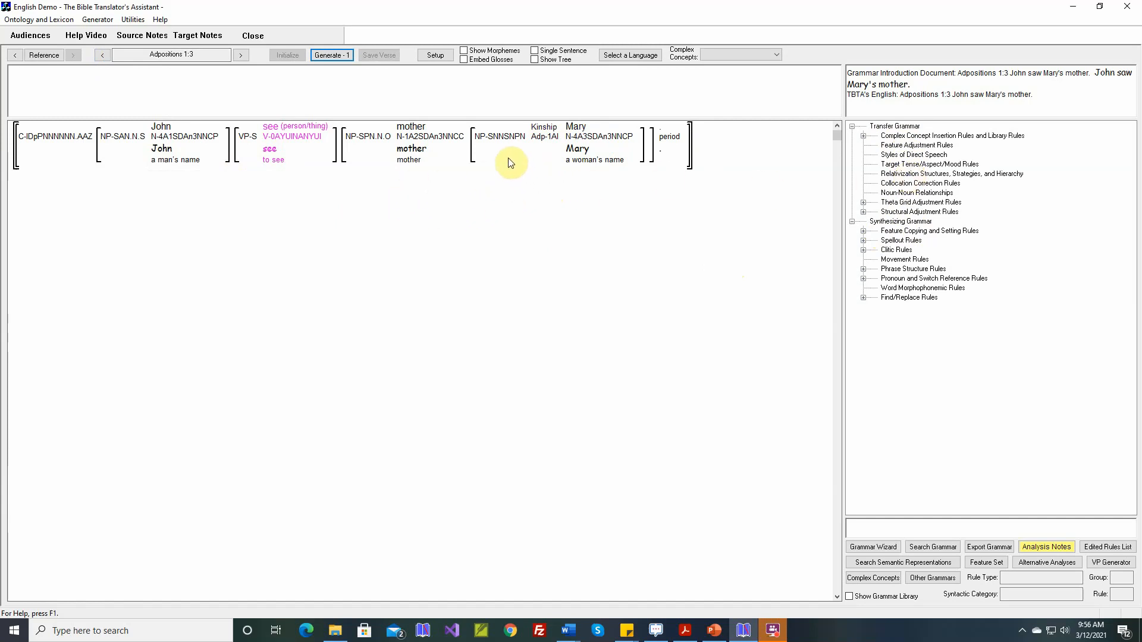
Step: Open the Noun-Noun Relationships and review the specific noun-noun relationships list
mouse_move(507, 153)
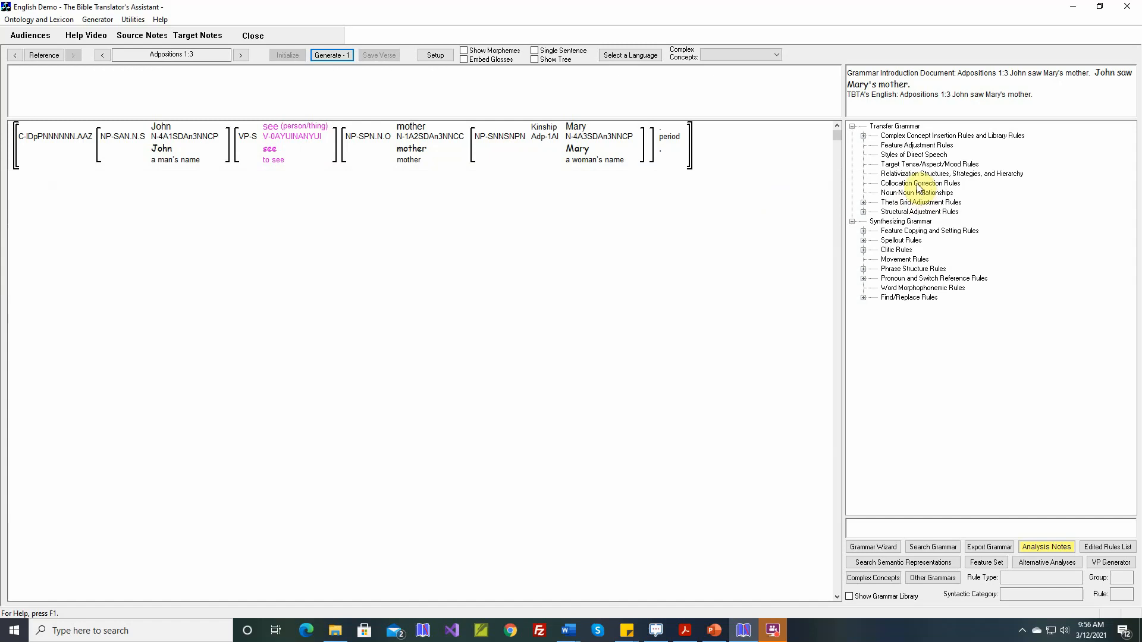
double_click(911, 193)
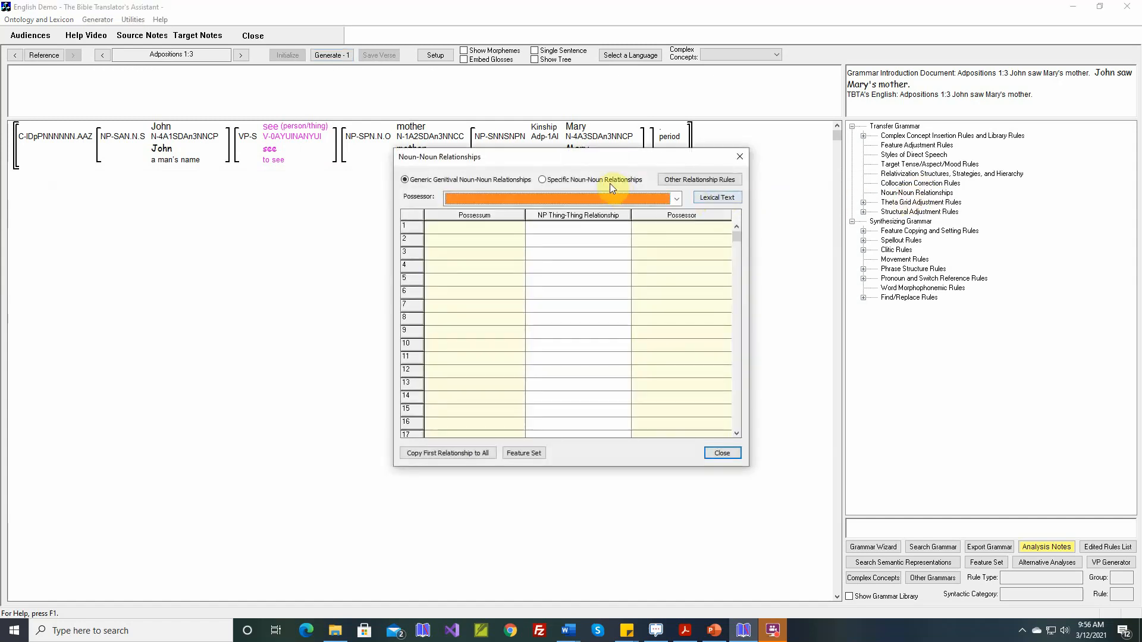
left_click(610, 183)
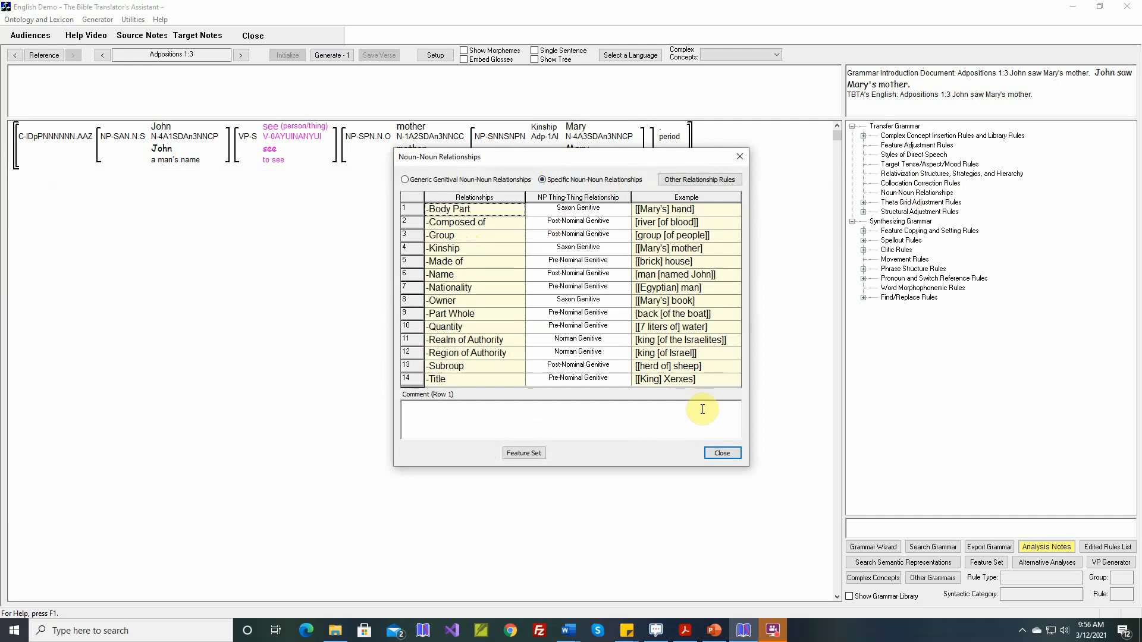
left_click(719, 454)
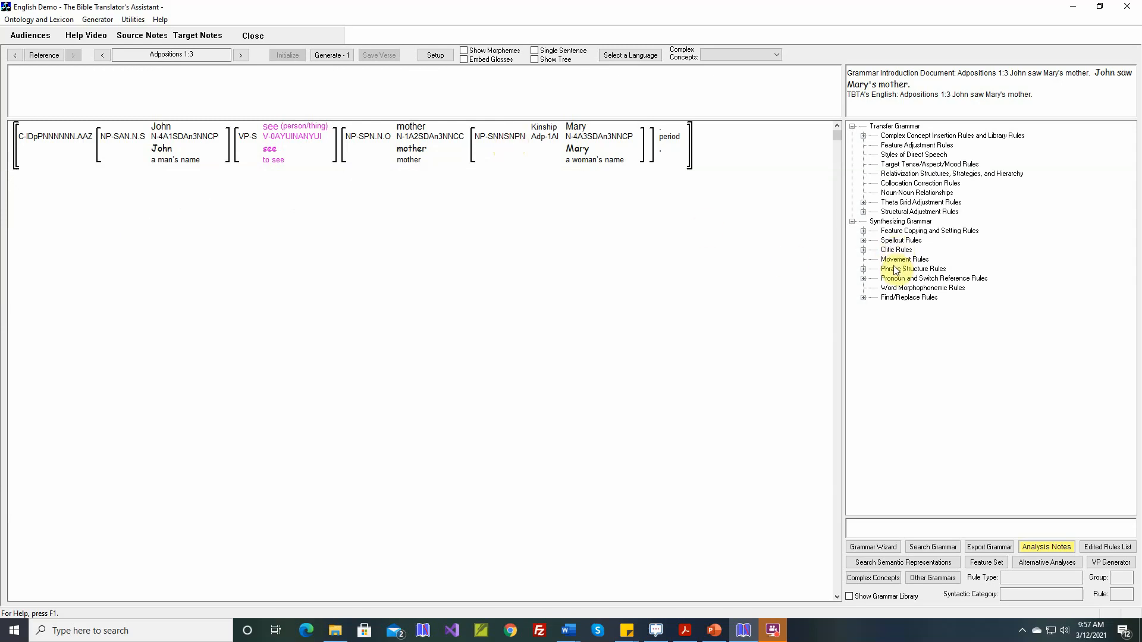
Step: Open the Saxon Genitive clitic rule under Noun Phrases and rename it 'Enter the Saxon Genitive -'s'
left_click(864, 250)
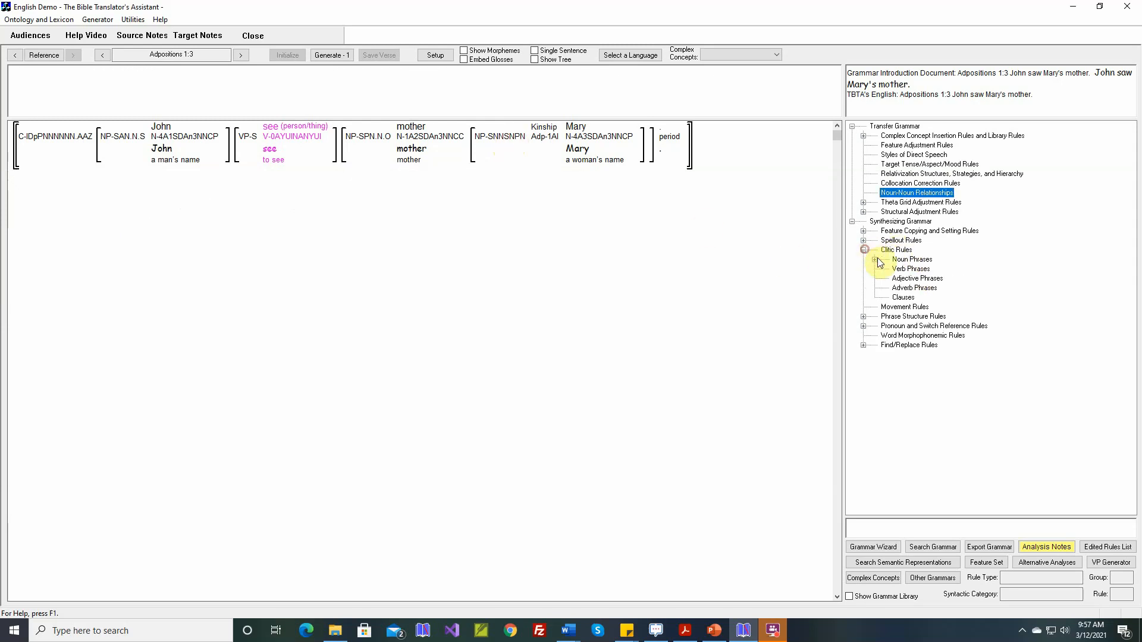
left_click(875, 260)
left_click(888, 269)
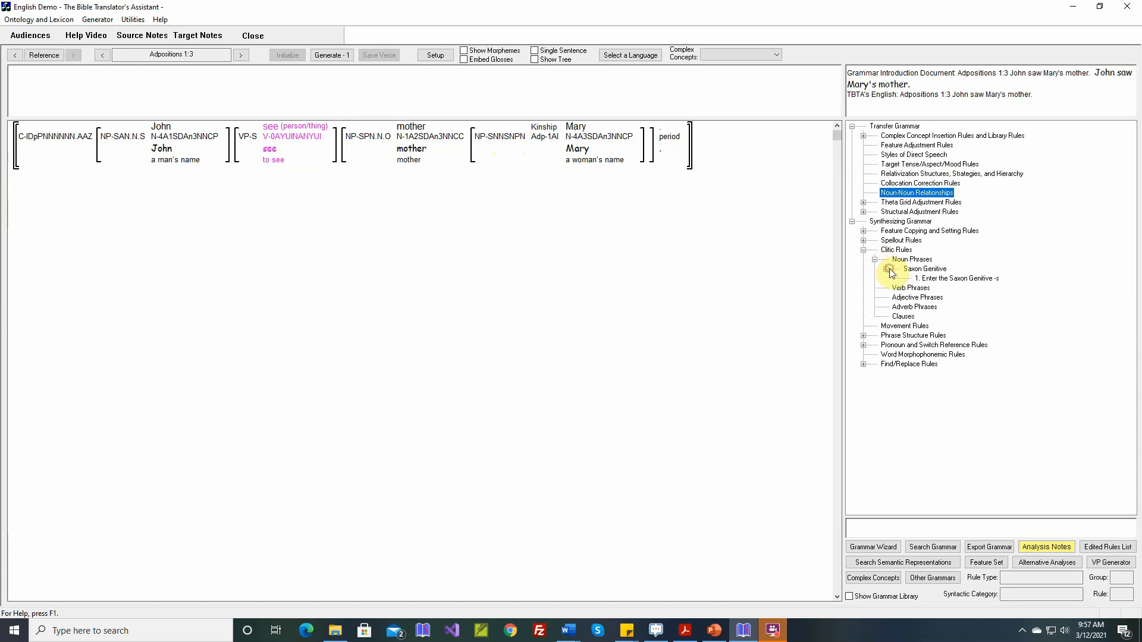
double_click(931, 279)
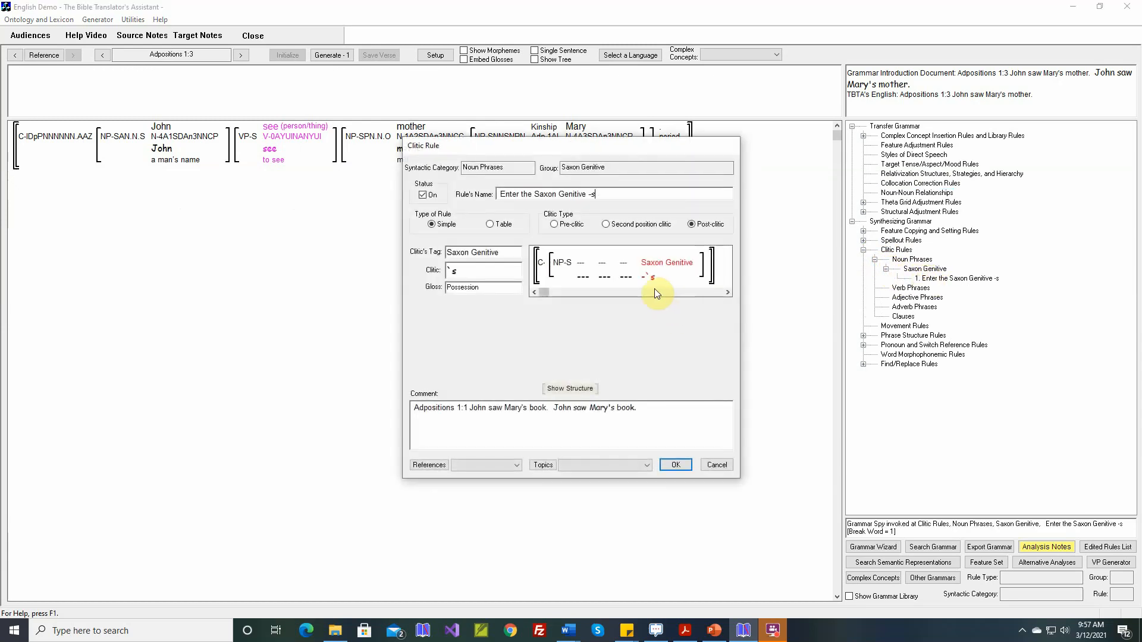
mouse_move(566, 265)
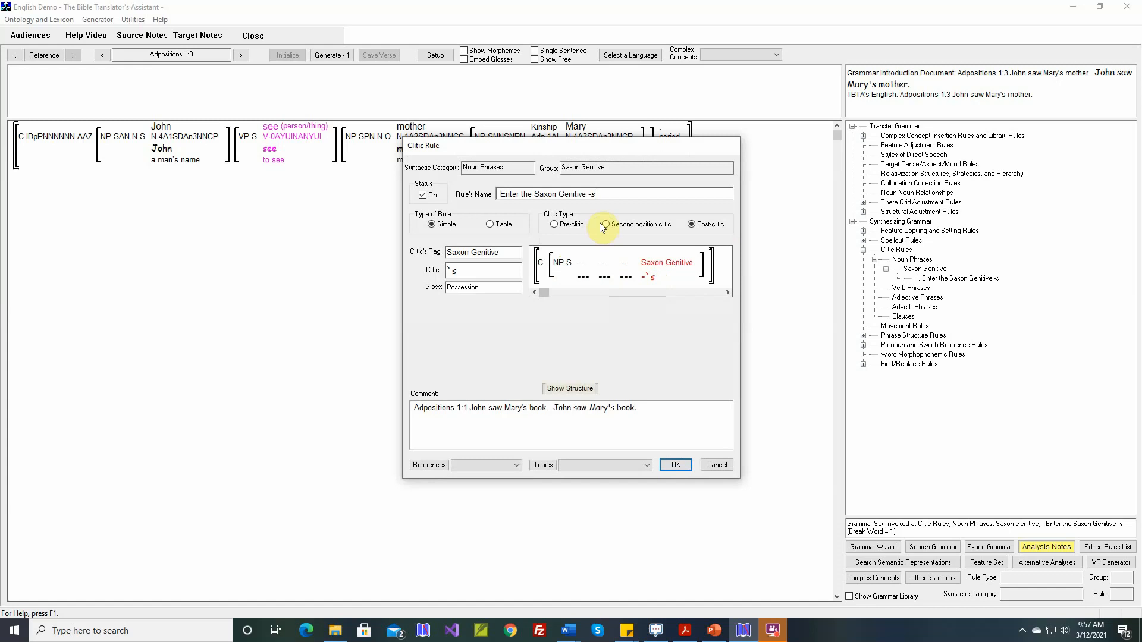
left_click(593, 195)
left_click(676, 463)
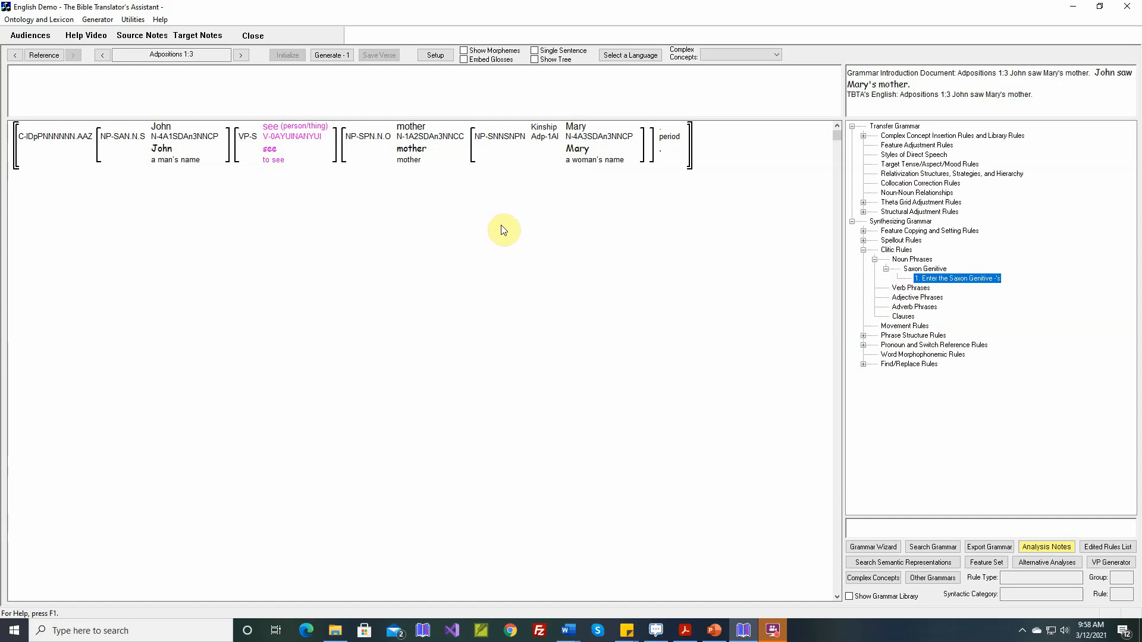
Step: Generate the target sentence for Adpositions 1:3
left_click(342, 57)
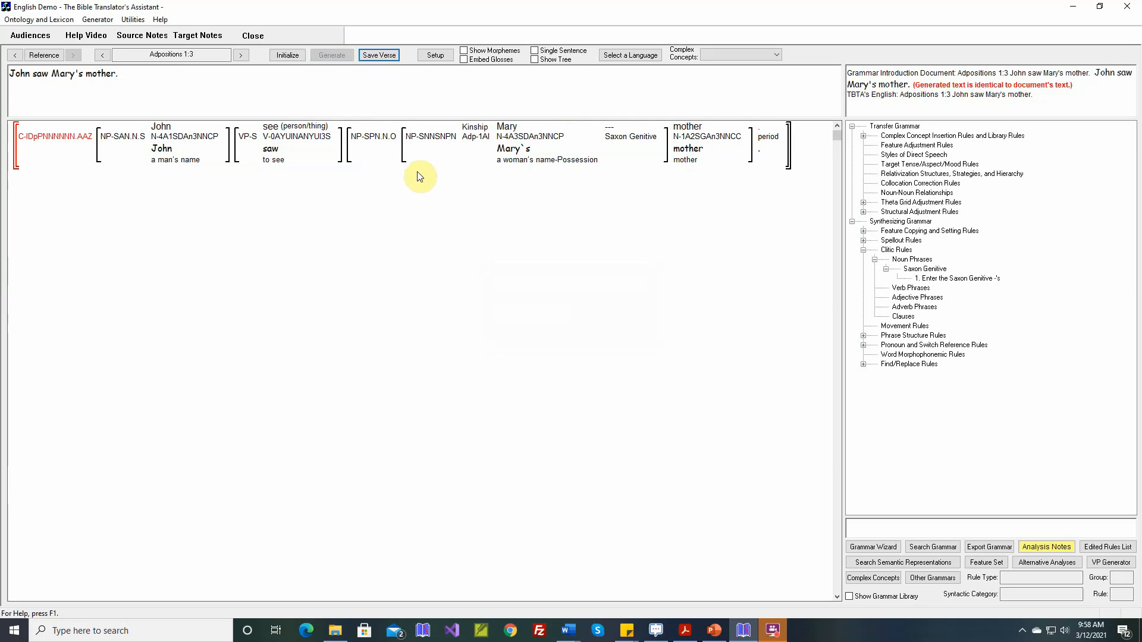
mouse_move(419, 153)
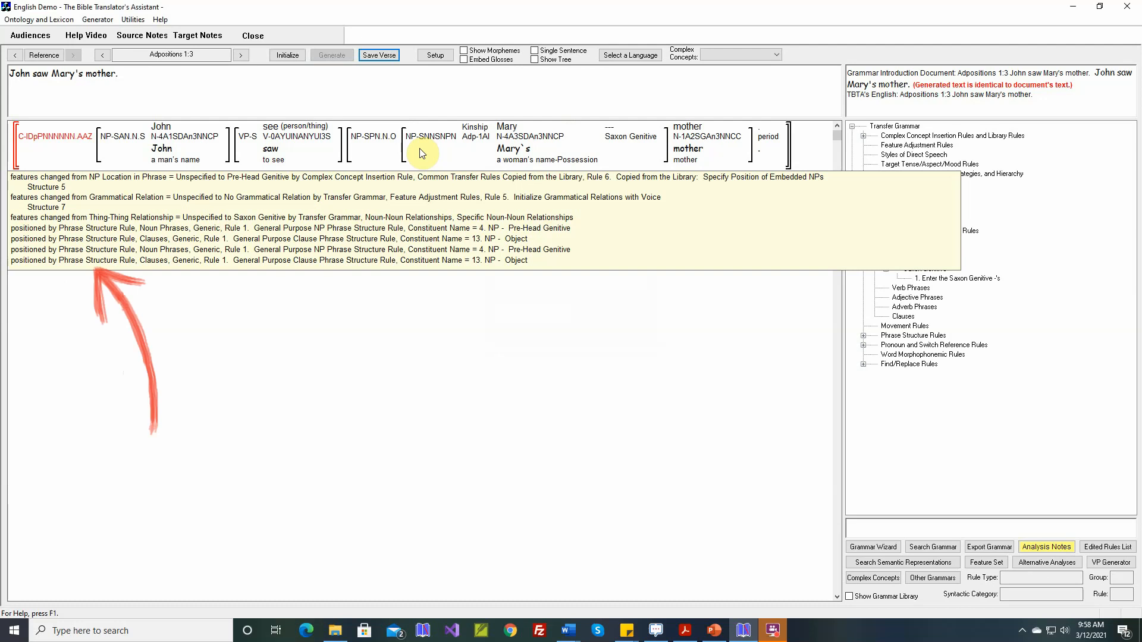
Step: Switch to the slide show on TBTA's synthesizing grammar and back
left_click(714, 630)
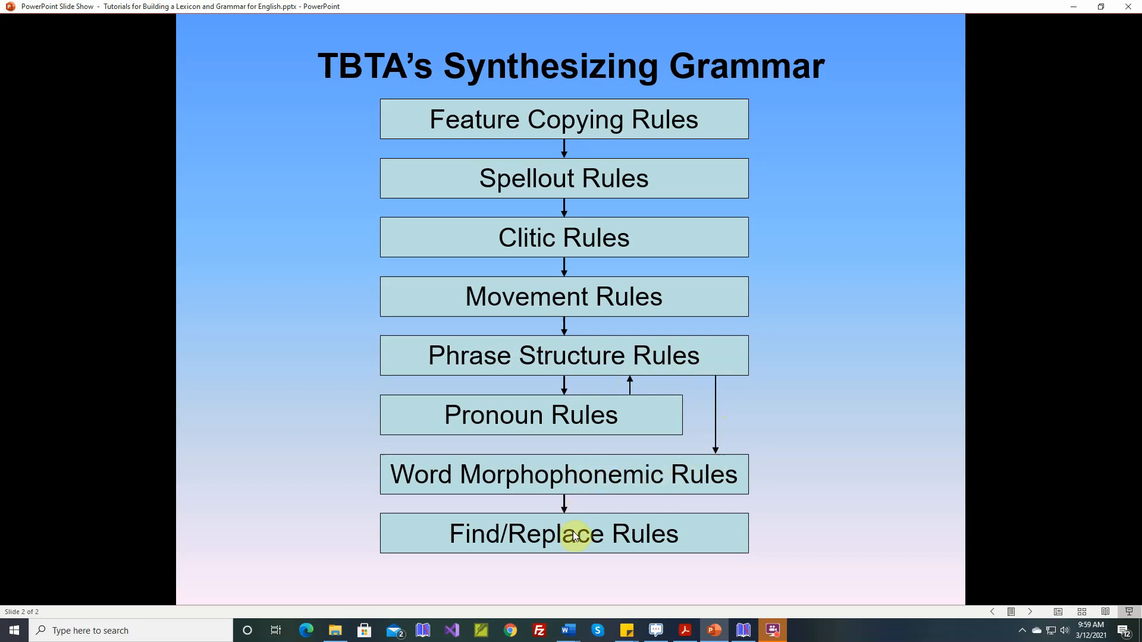
left_click(742, 631)
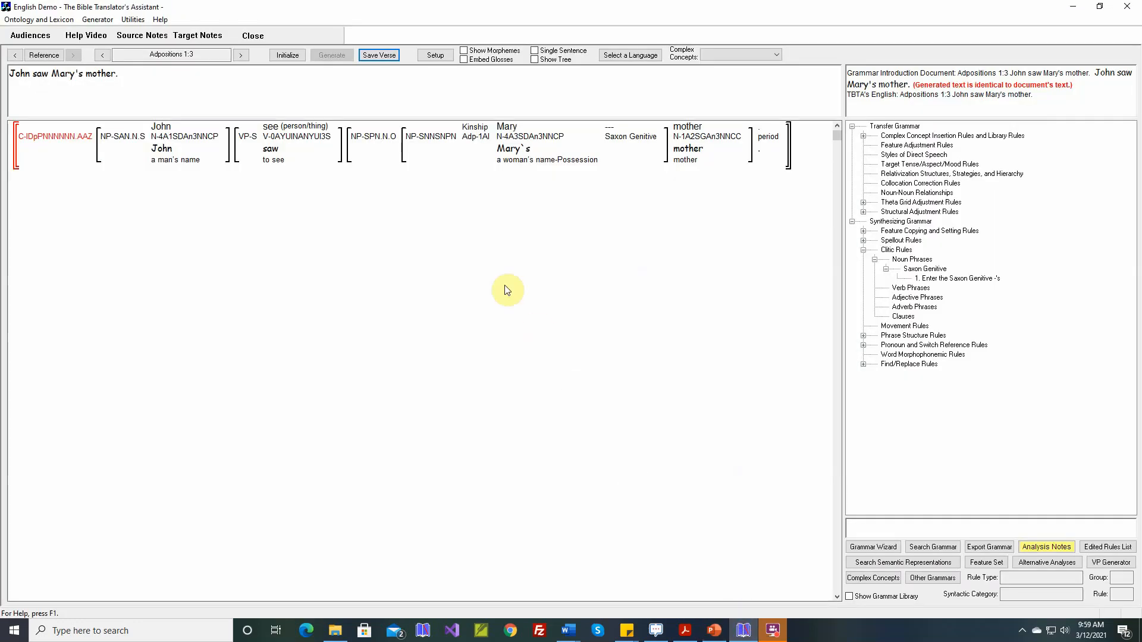
Step: Advance to Adpositions 1:4 and review the generic genitive noun-noun relationships for Mary
mouse_move(426, 153)
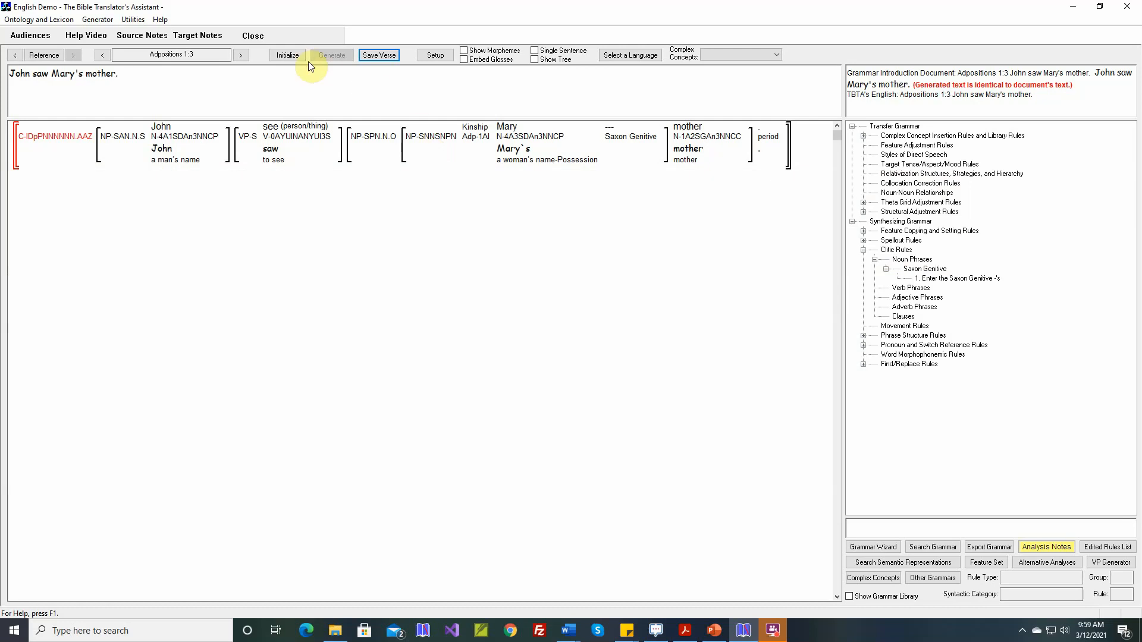
left_click(243, 54)
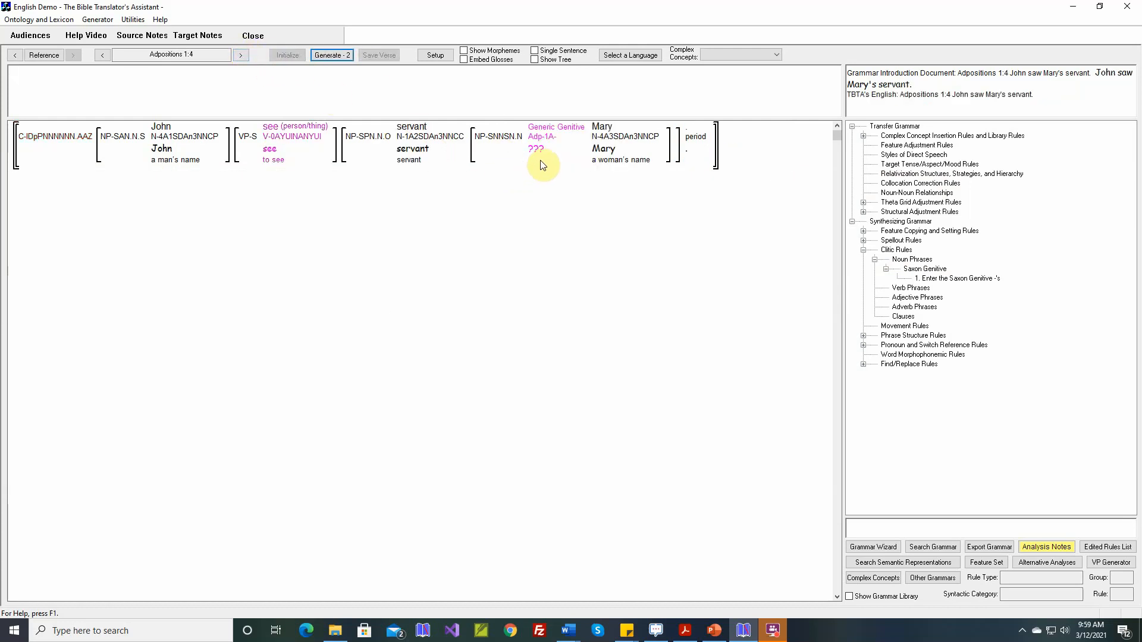
mouse_move(541, 141)
double_click(543, 132)
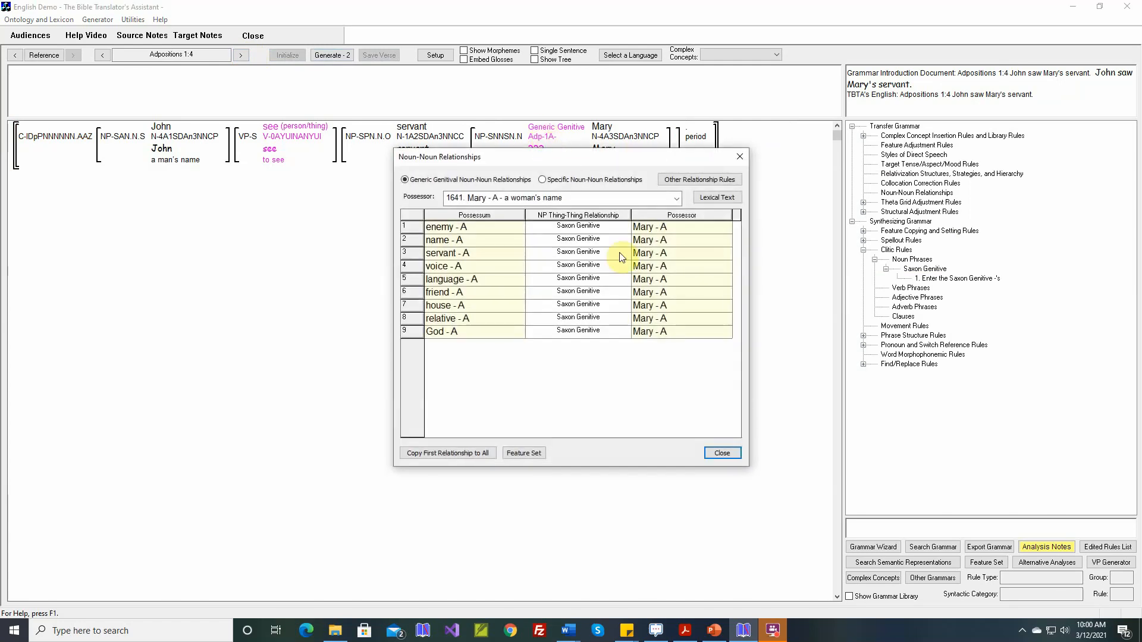
left_click(722, 452)
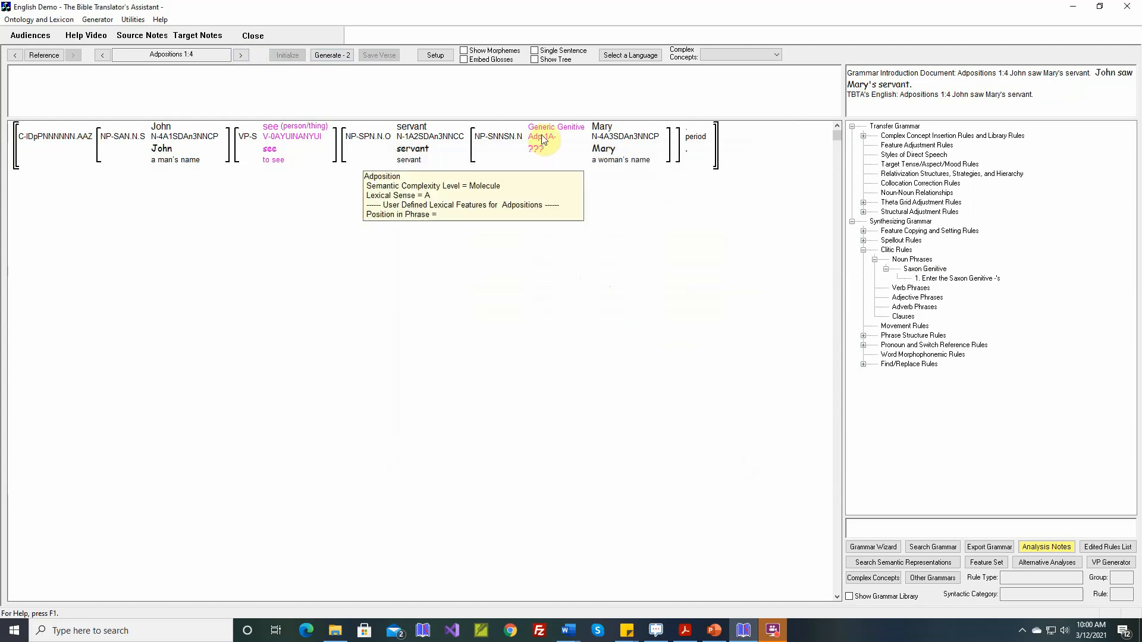
Step: Map the Generic Genitive concept to the empty first target stem
mouse_move(545, 132)
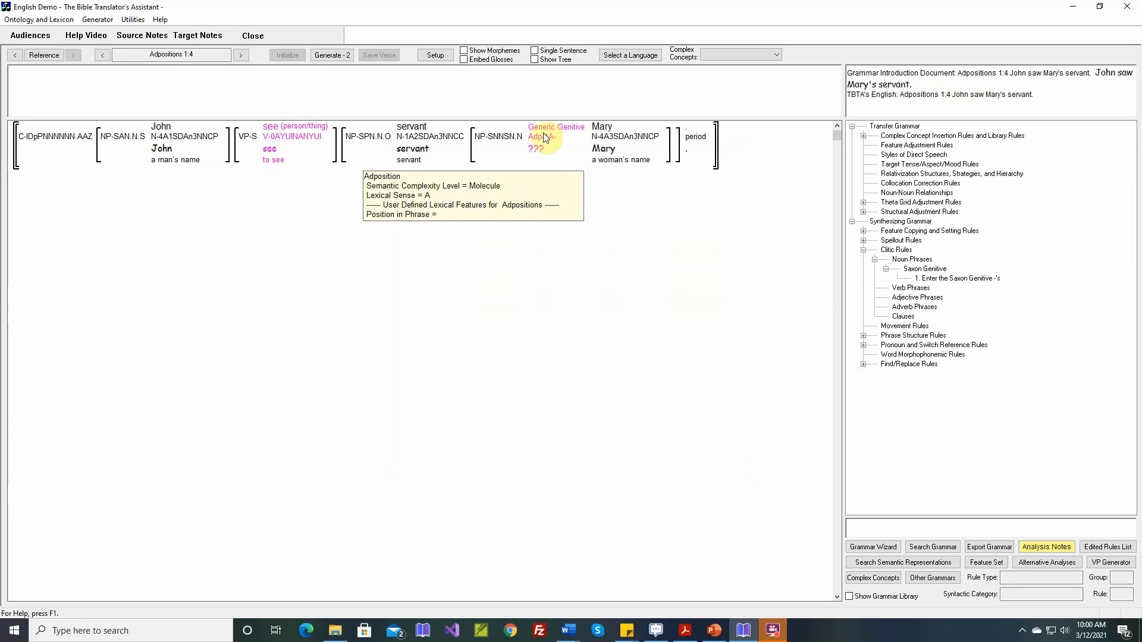
right_click(545, 137)
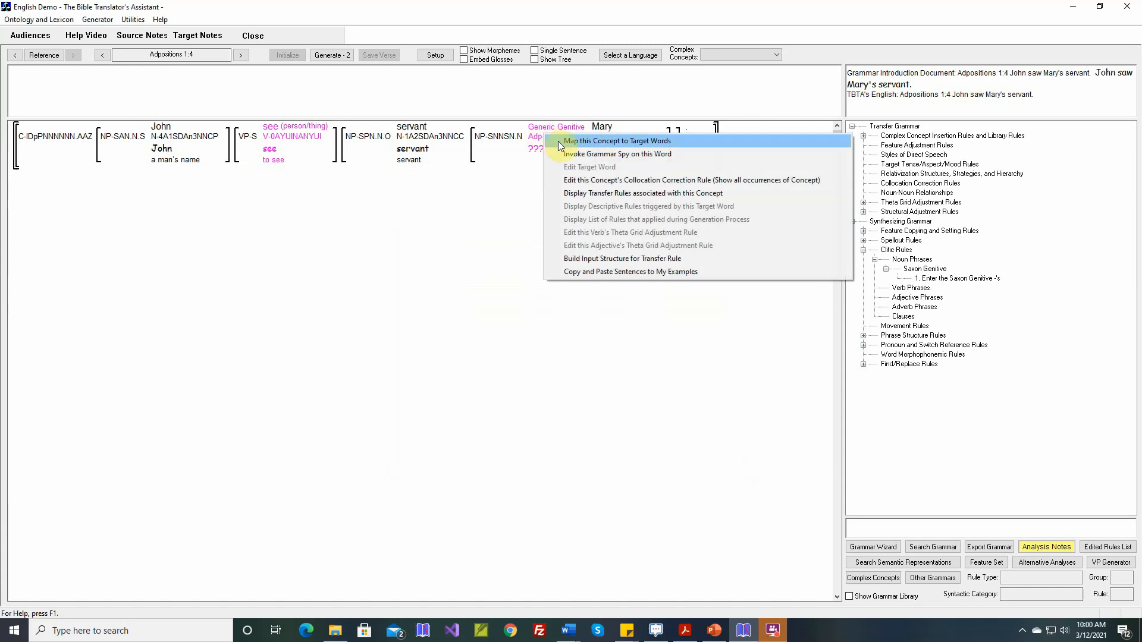
left_click(563, 142)
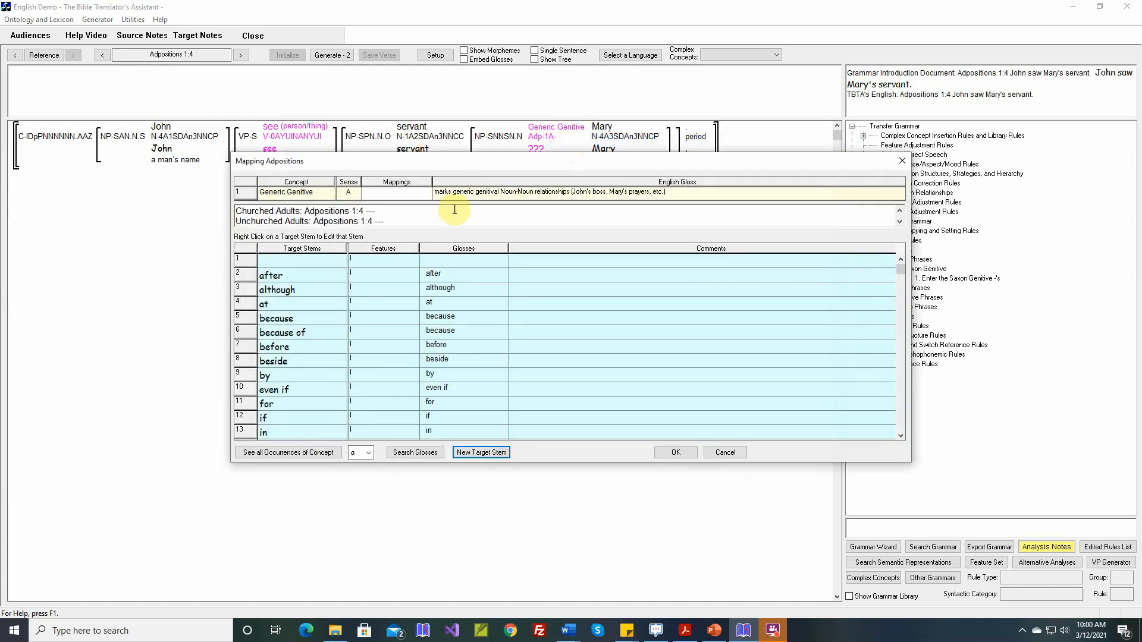
left_click(307, 266)
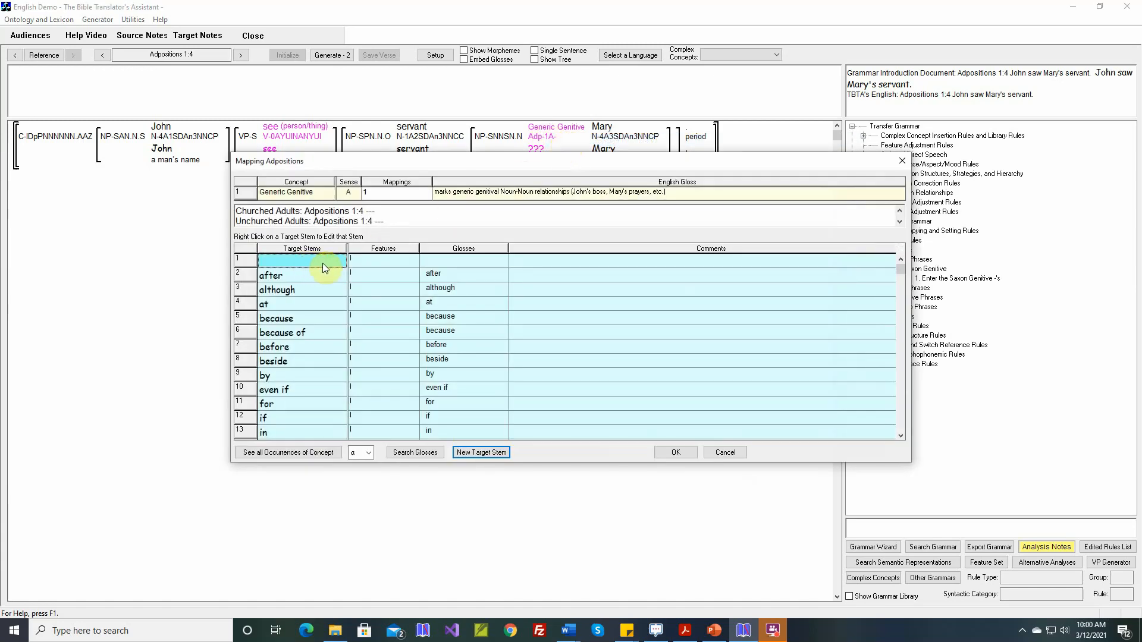
left_click(664, 450)
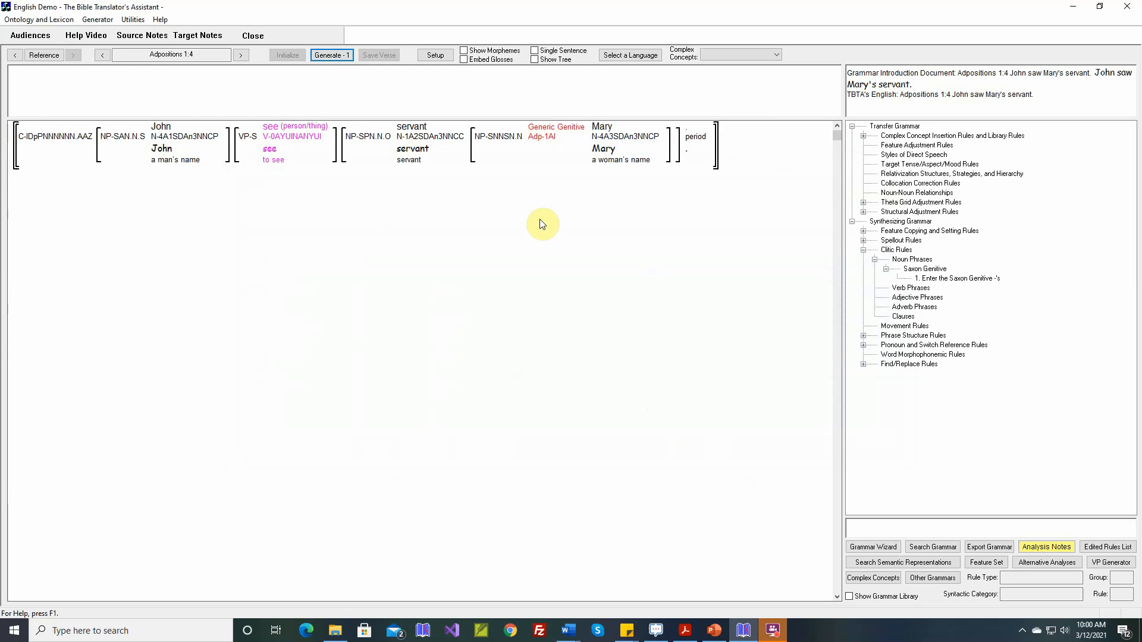
Step: Reopen the generic genitive noun-noun relationships for Mary to check them
left_click(545, 134)
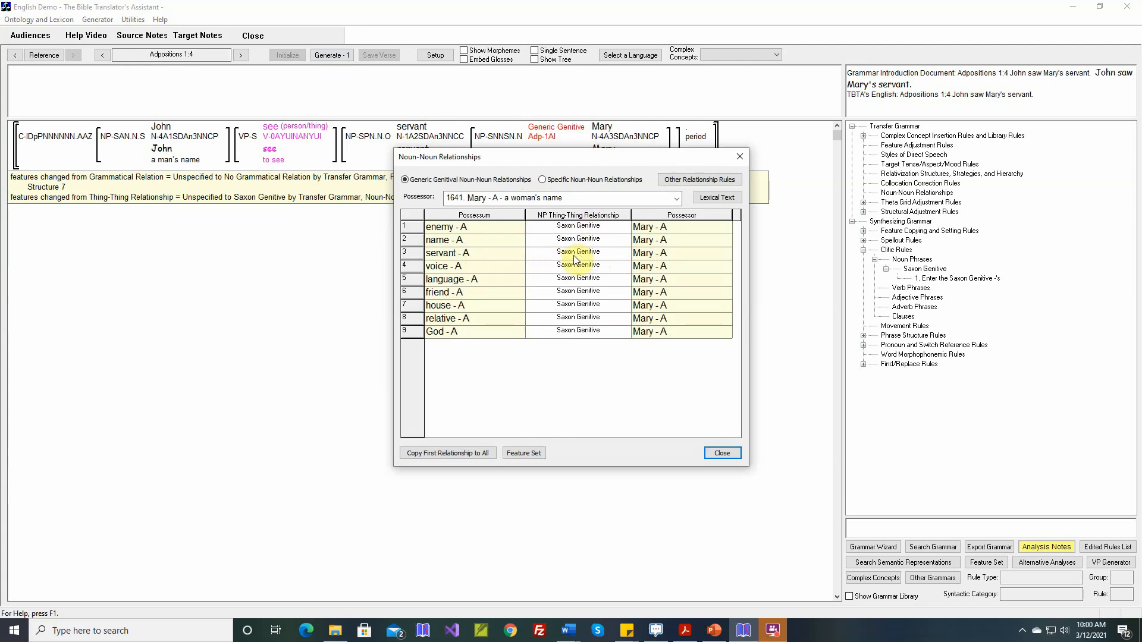
left_click(721, 453)
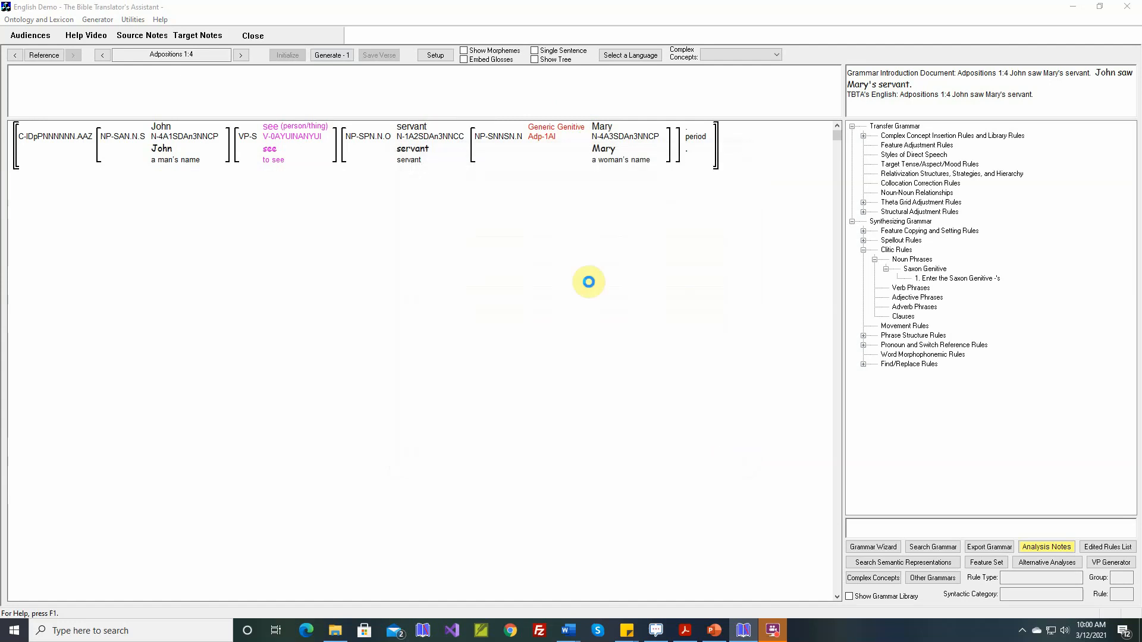
Step: Go to Adpositions 1:8 and set the person–Terpen thing-thing relationship to Norman Genitive
left_click(51, 55)
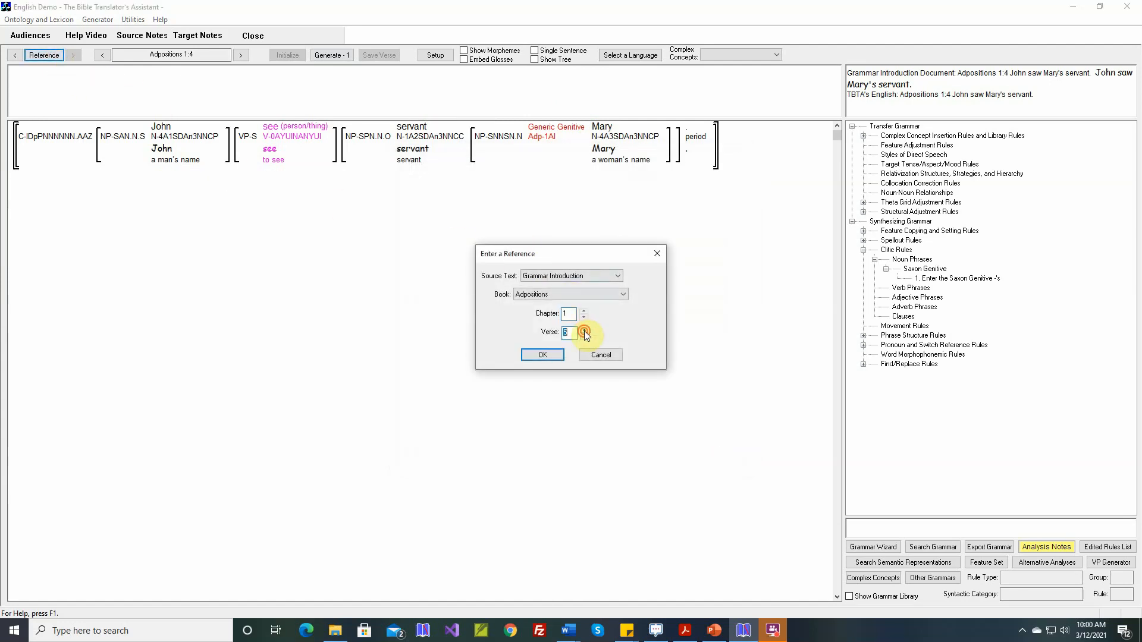
left_click(550, 355)
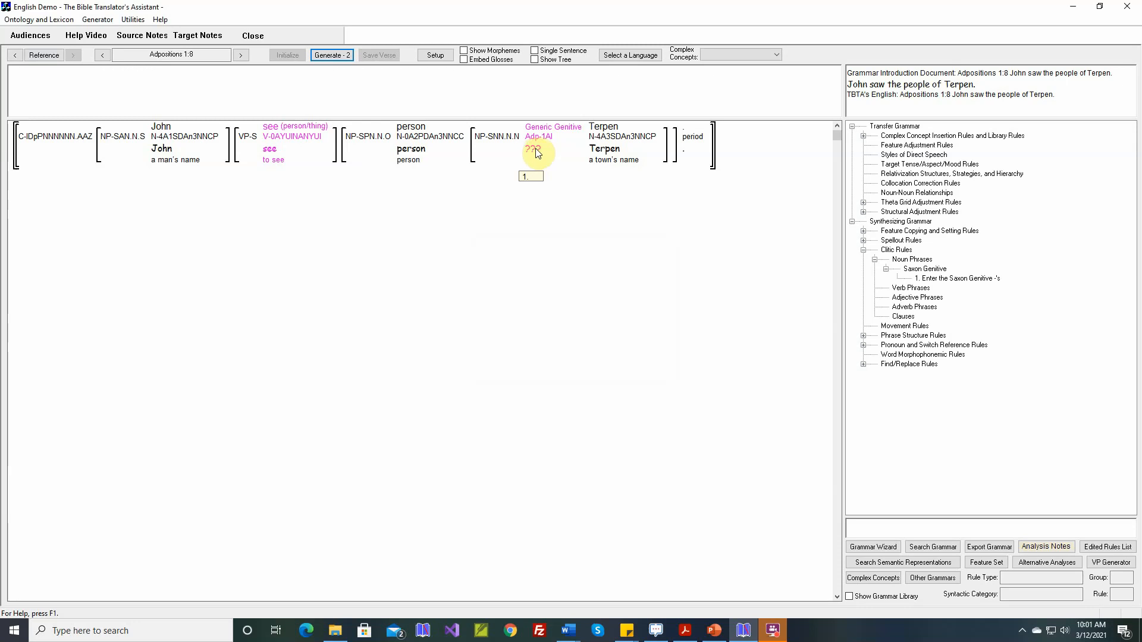
mouse_move(601, 132)
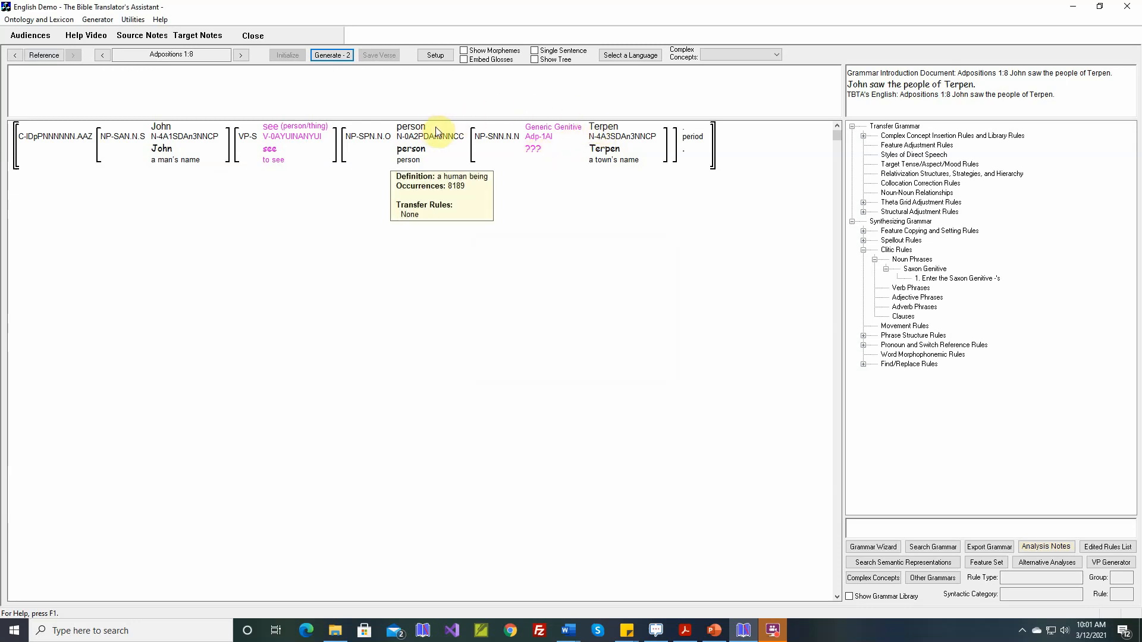
double_click(545, 129)
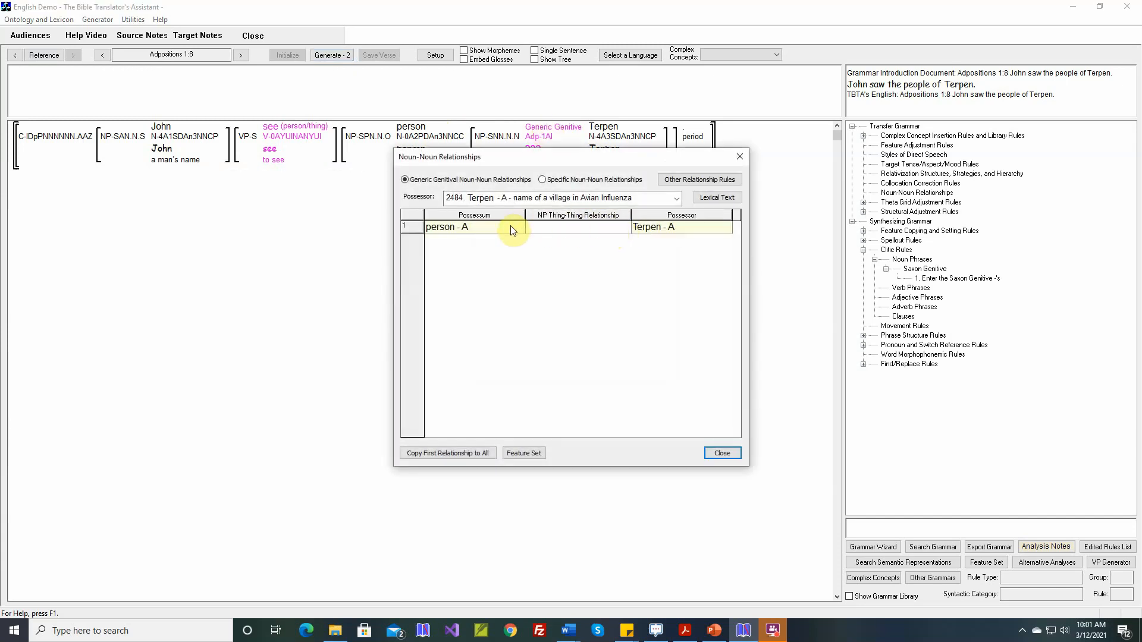
left_click(625, 228)
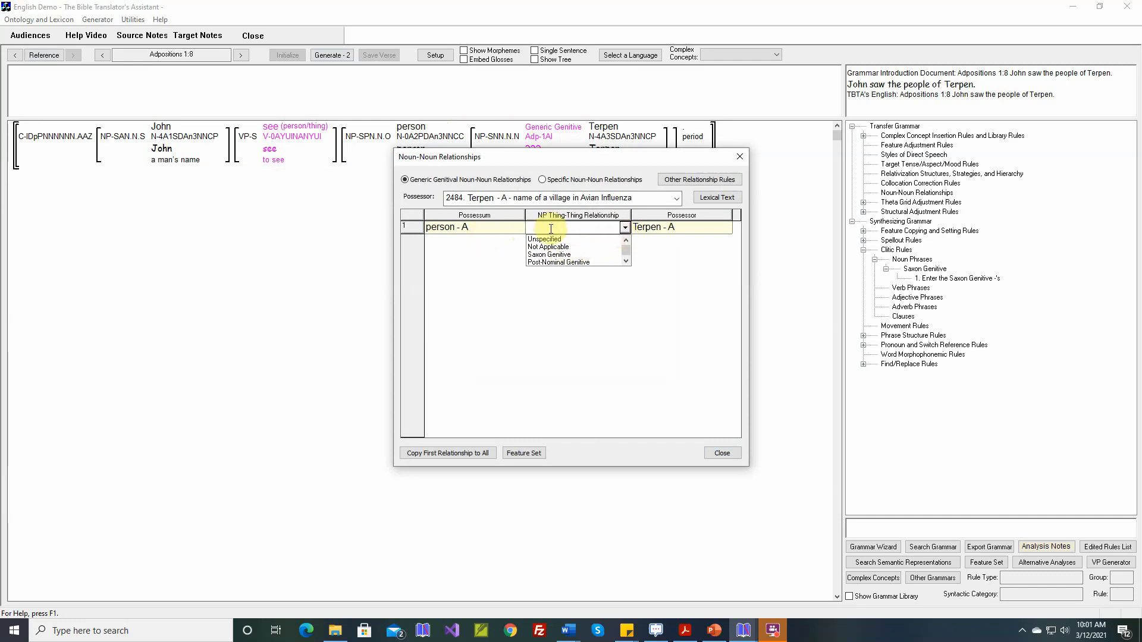
left_click(626, 262)
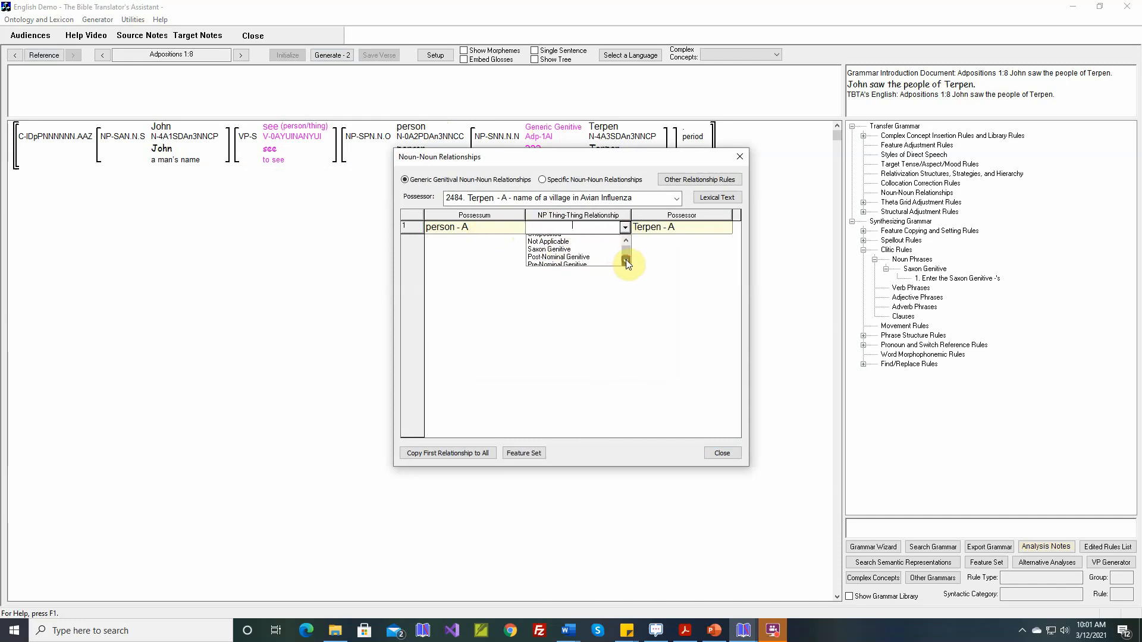
left_click(626, 263)
left_click(625, 262)
left_click(625, 262)
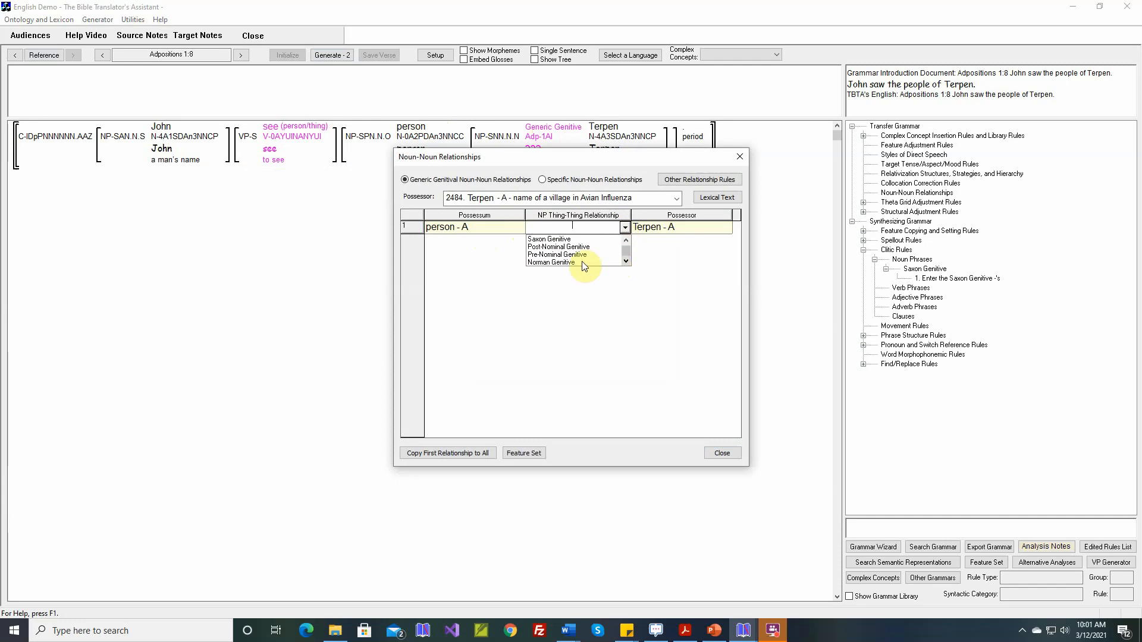
left_click(568, 260)
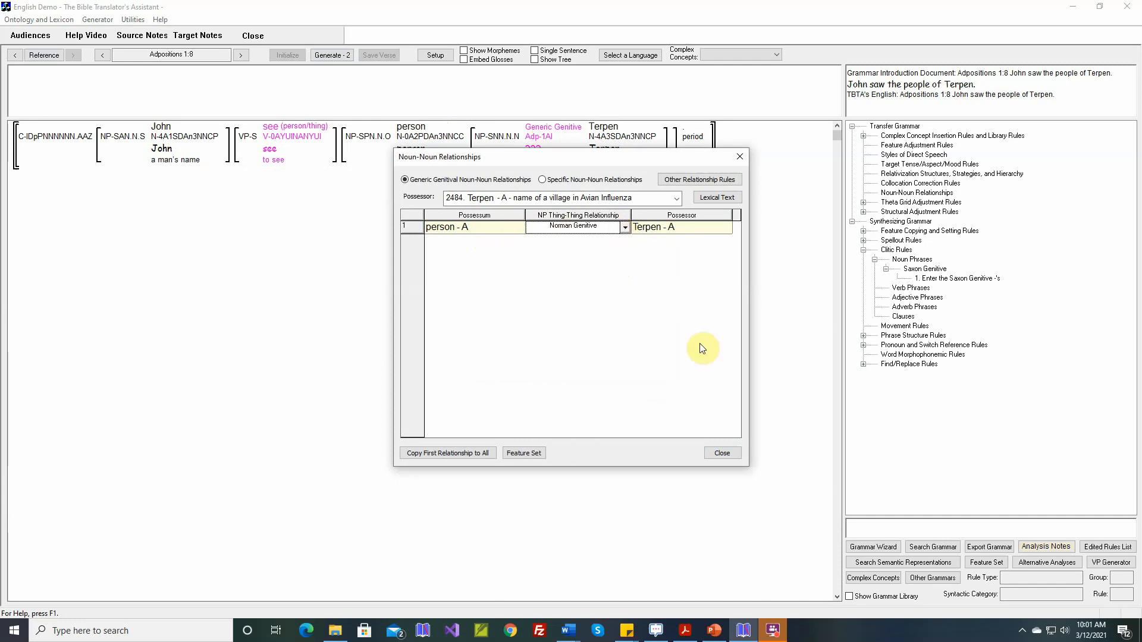
left_click(719, 452)
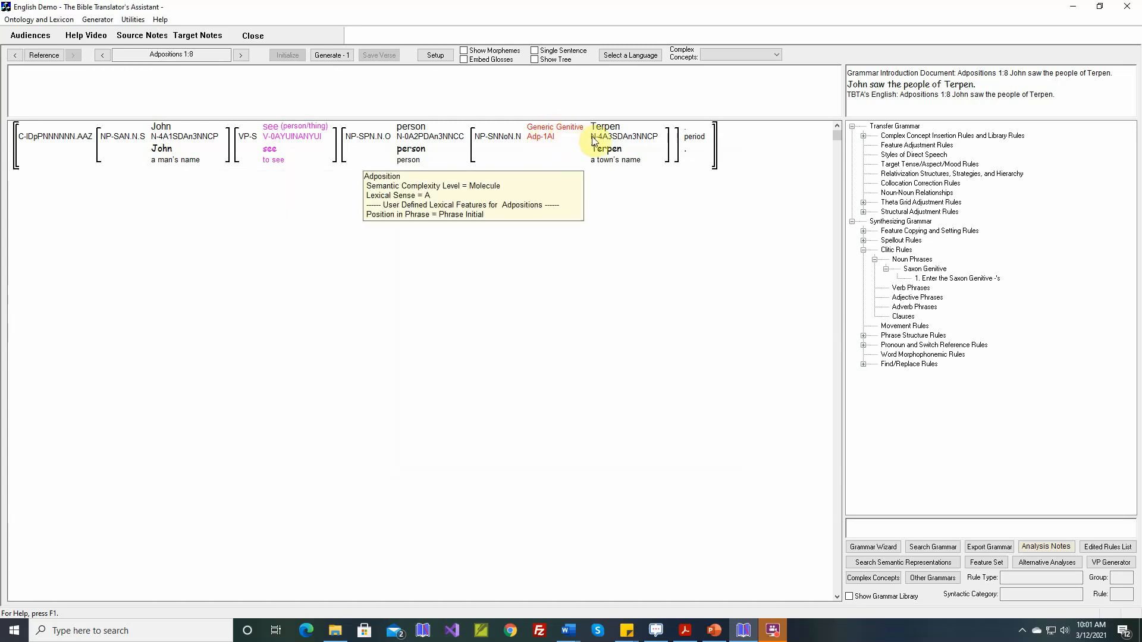
Step: Return to the previous verse, Adpositions 1:4
mouse_move(601, 141)
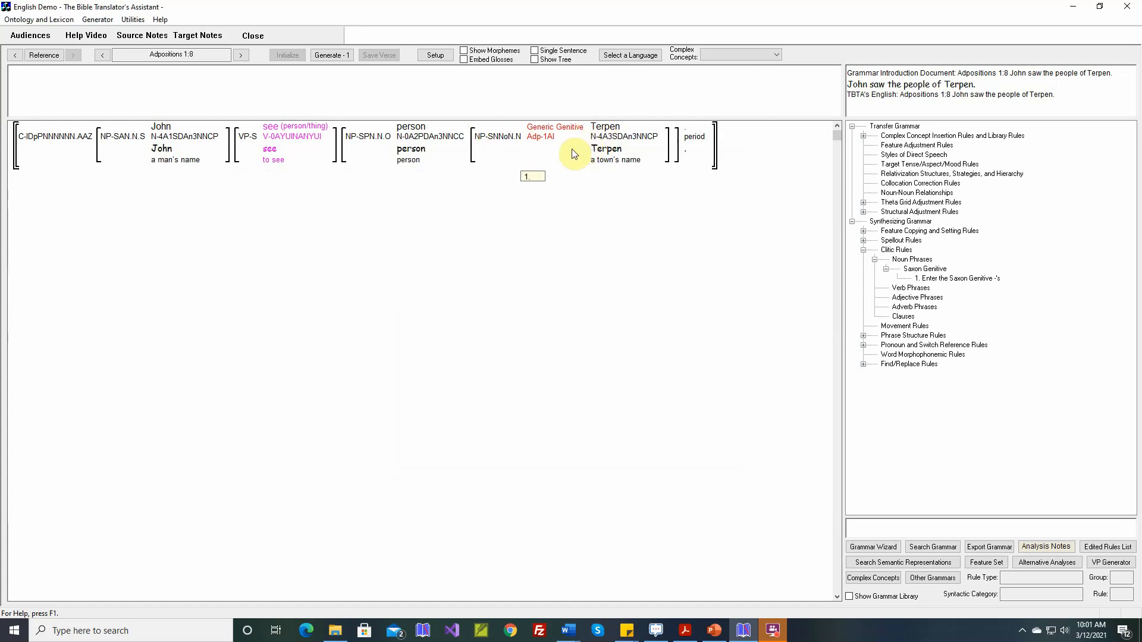
left_click(14, 55)
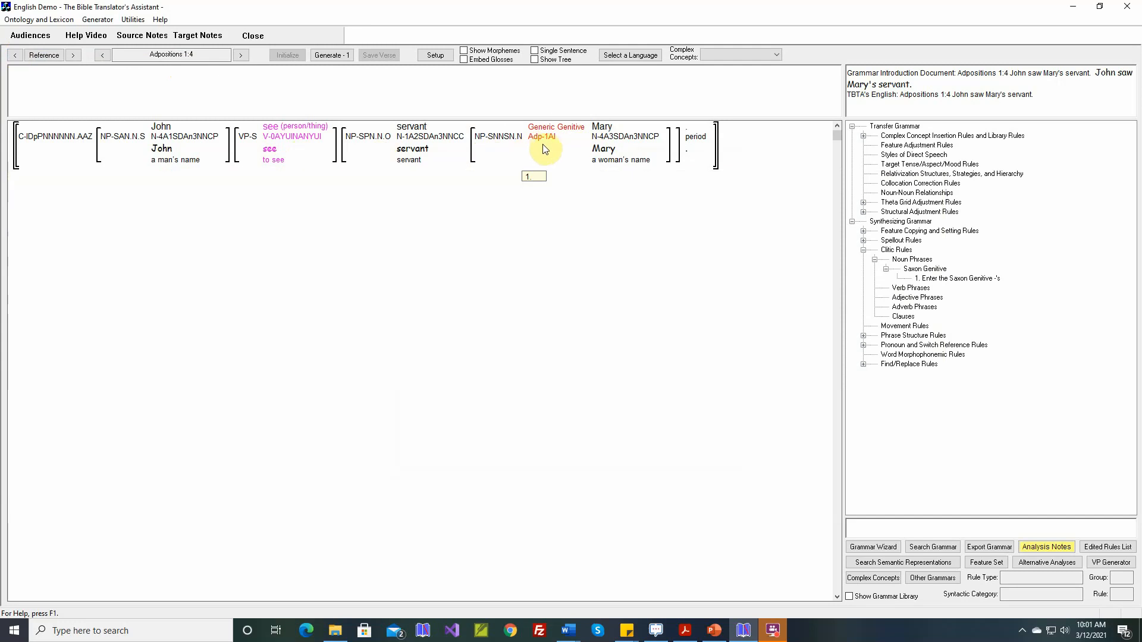
Step: Generate the English translation for Adpositions 1:4
mouse_move(509, 141)
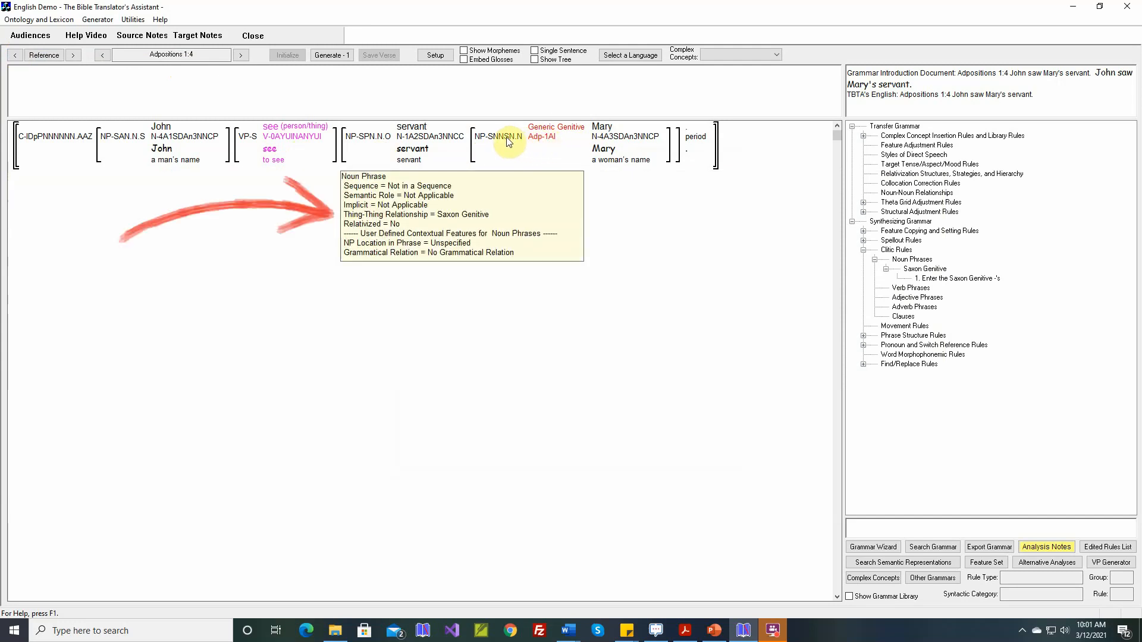
left_click(335, 55)
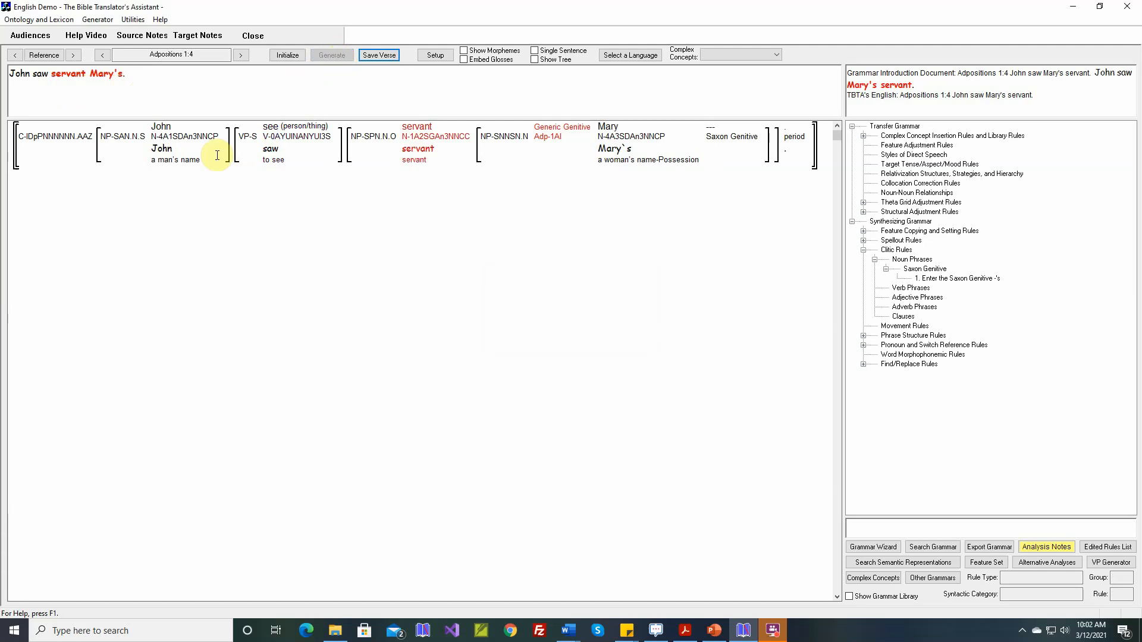
Step: Open the Complex Concept Insertion Rule 'Specify Position of Embedded NPs' and step to its Generic Genitive structure, 3 of 15
mouse_move(498, 150)
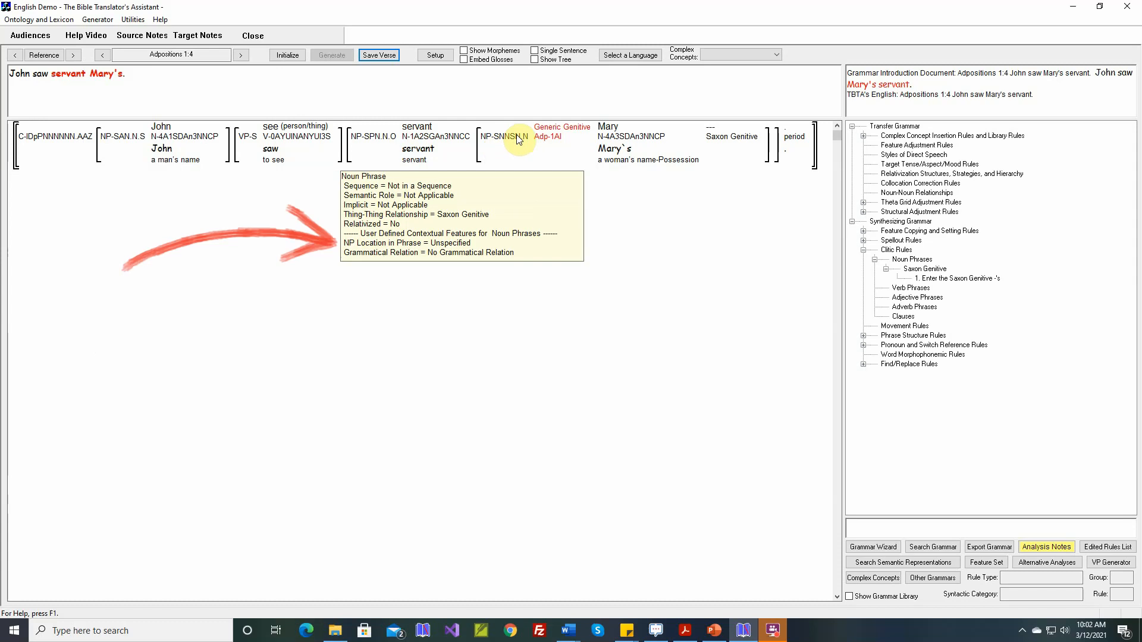
left_click(863, 136)
left_click(875, 146)
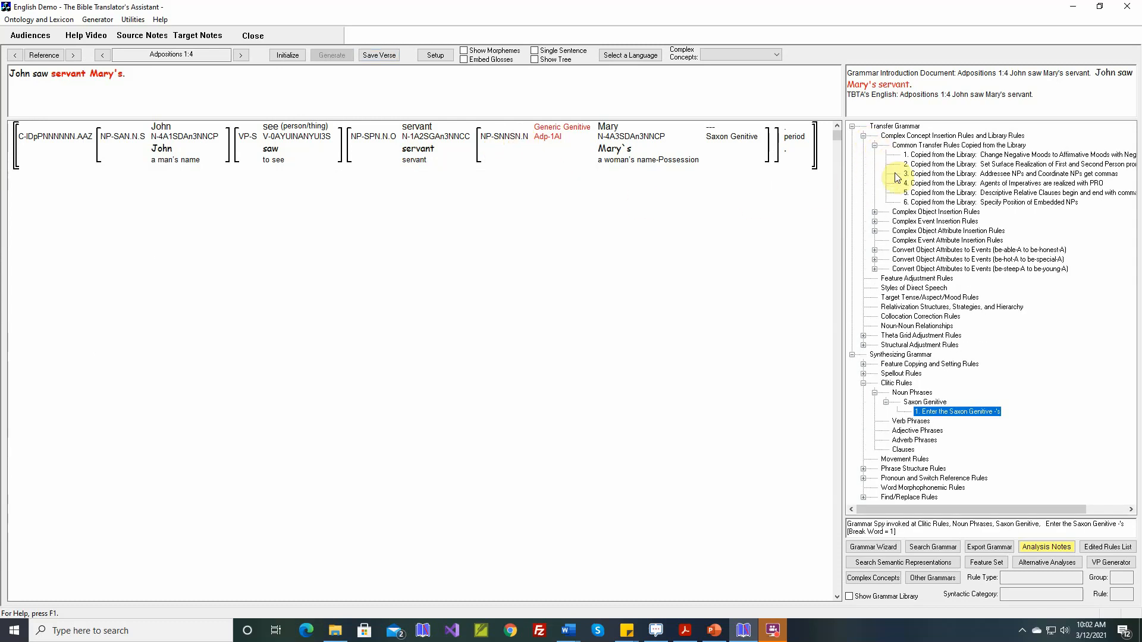
left_click(926, 204)
double_click(925, 204)
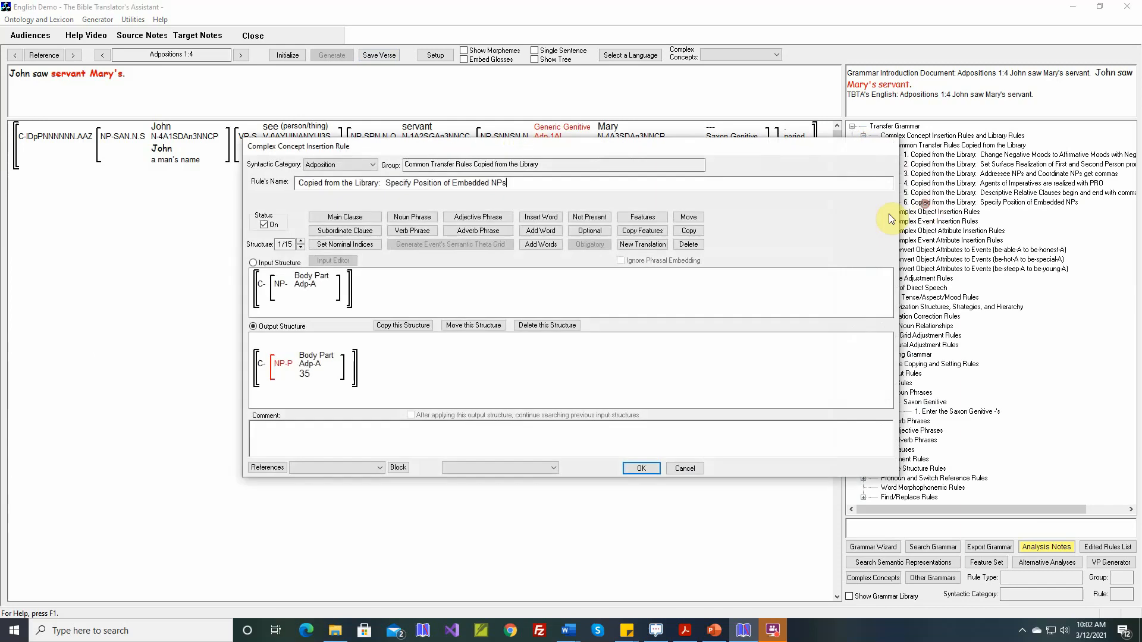
mouse_move(292, 365)
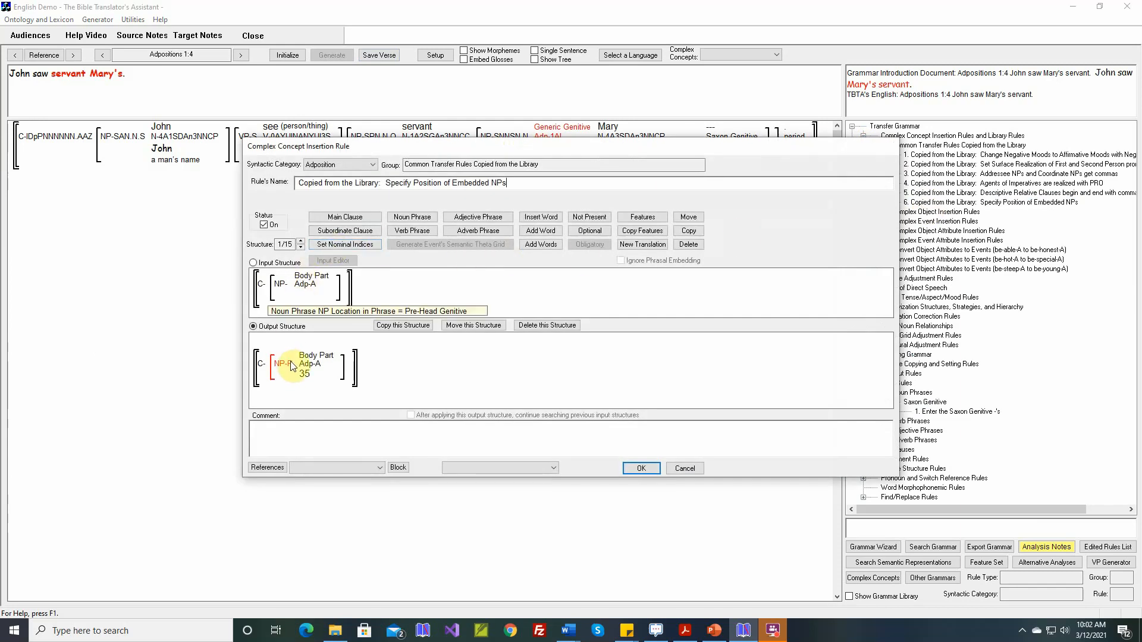
left_click(301, 241)
mouse_move(302, 319)
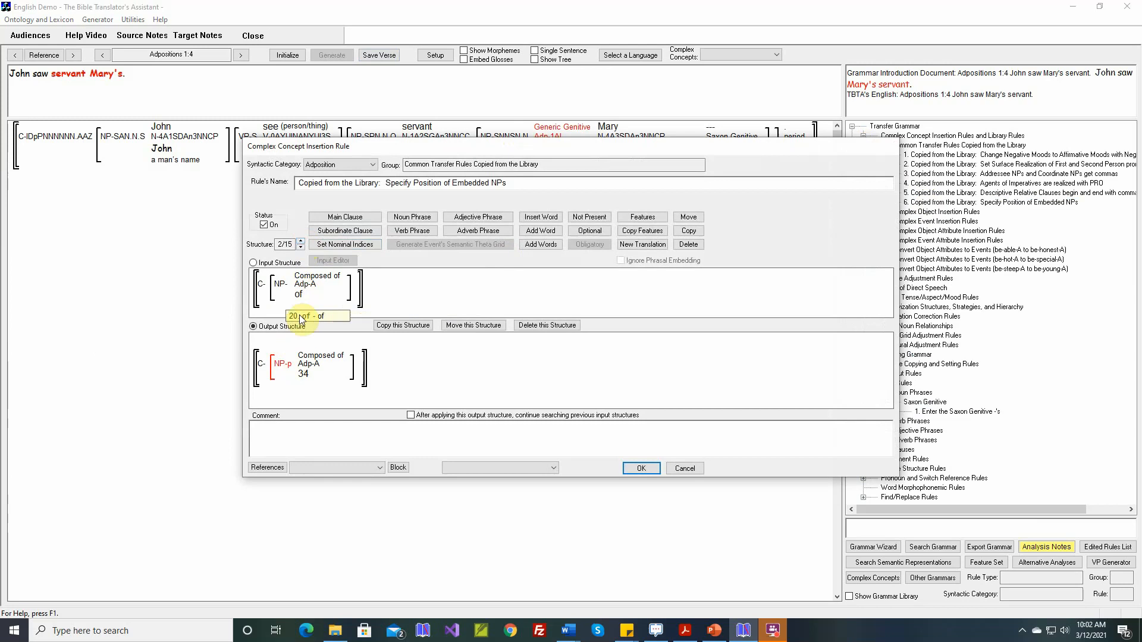
mouse_move(287, 370)
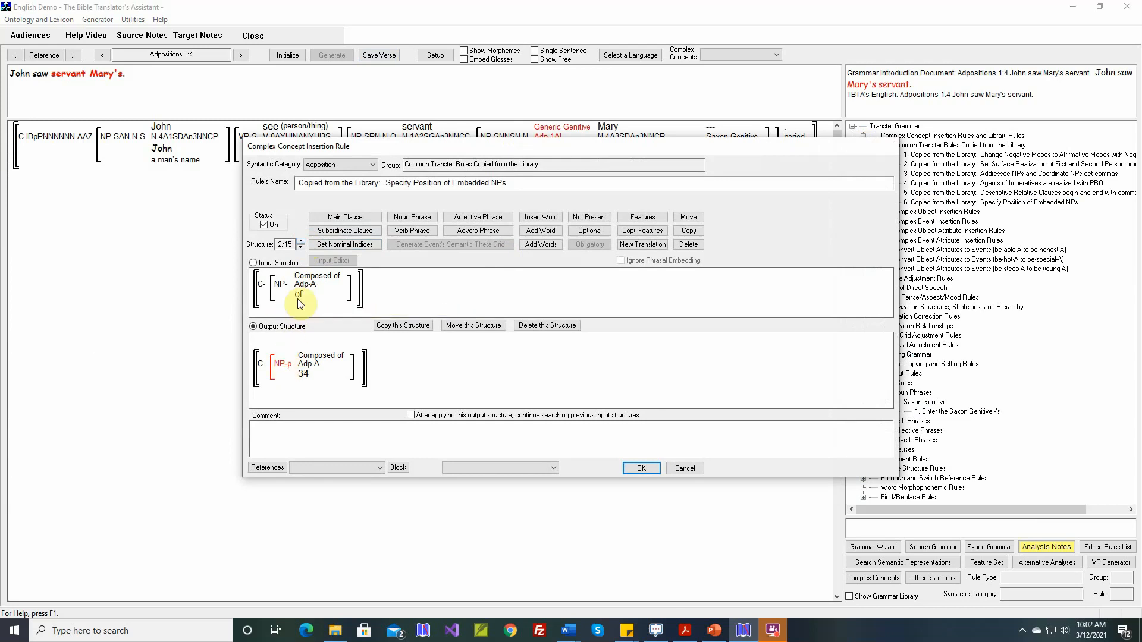
left_click(301, 242)
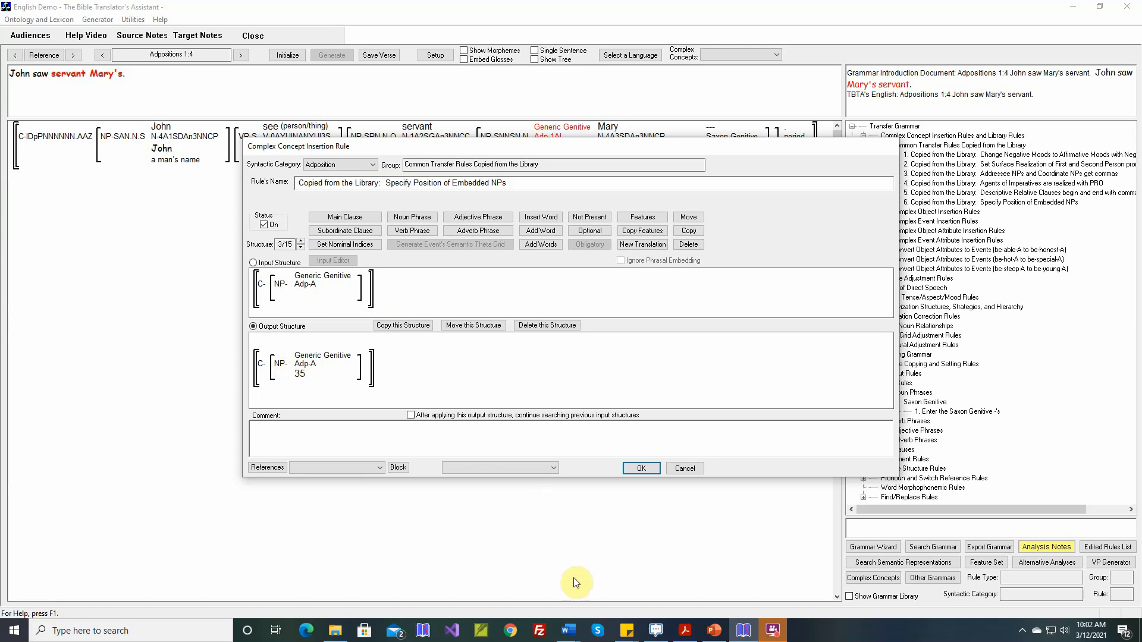
left_click(569, 632)
left_click(598, 601)
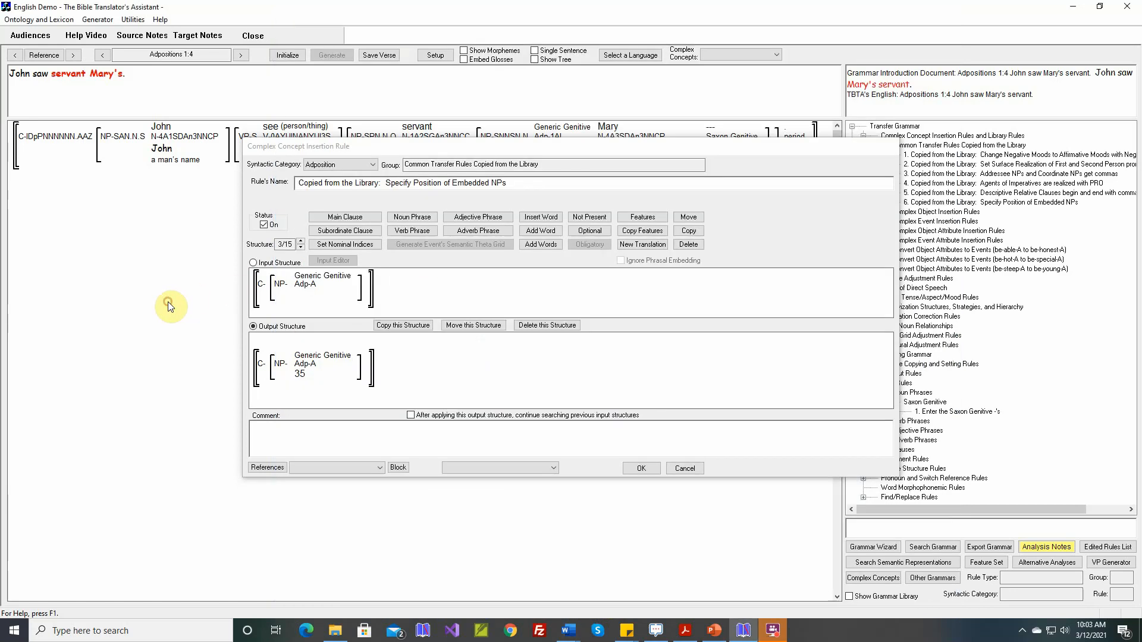
left_click(168, 303)
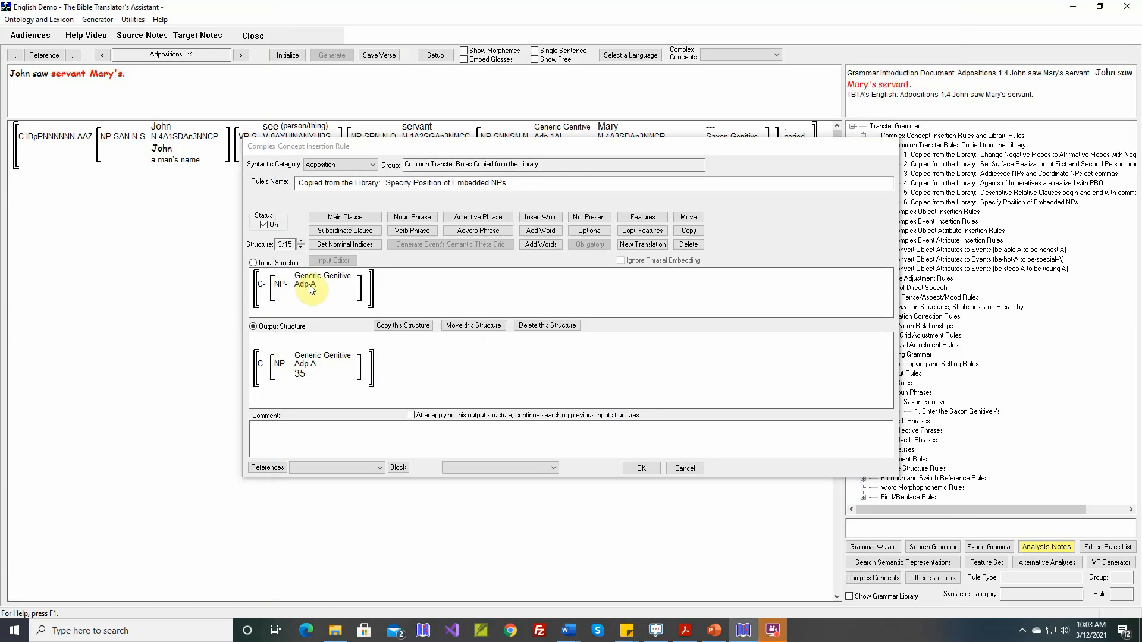
Step: Set the output NP's NP Location in Phrase feature to Pre-Head Genitive and save the rule
left_click(639, 217)
left_click(284, 363)
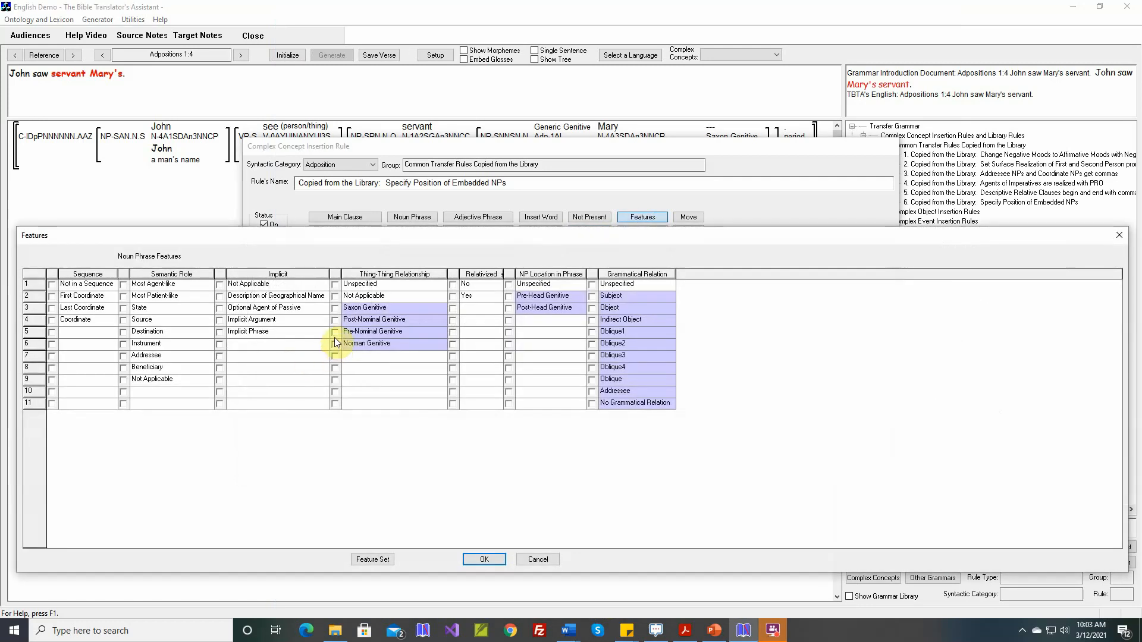
left_click(509, 297)
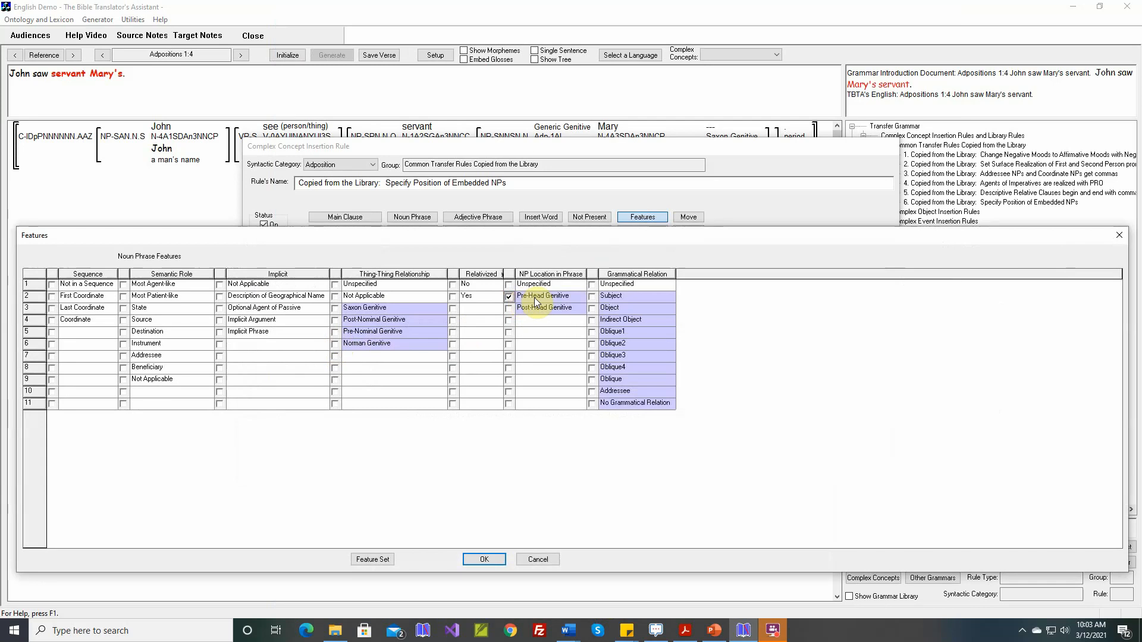
left_click(499, 559)
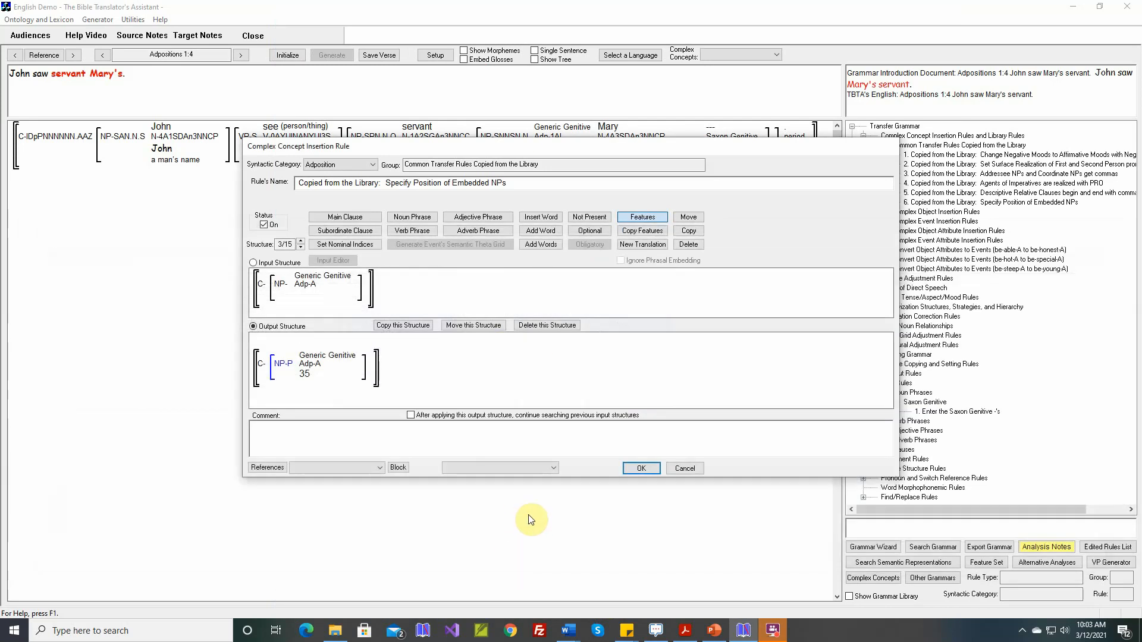
left_click(643, 469)
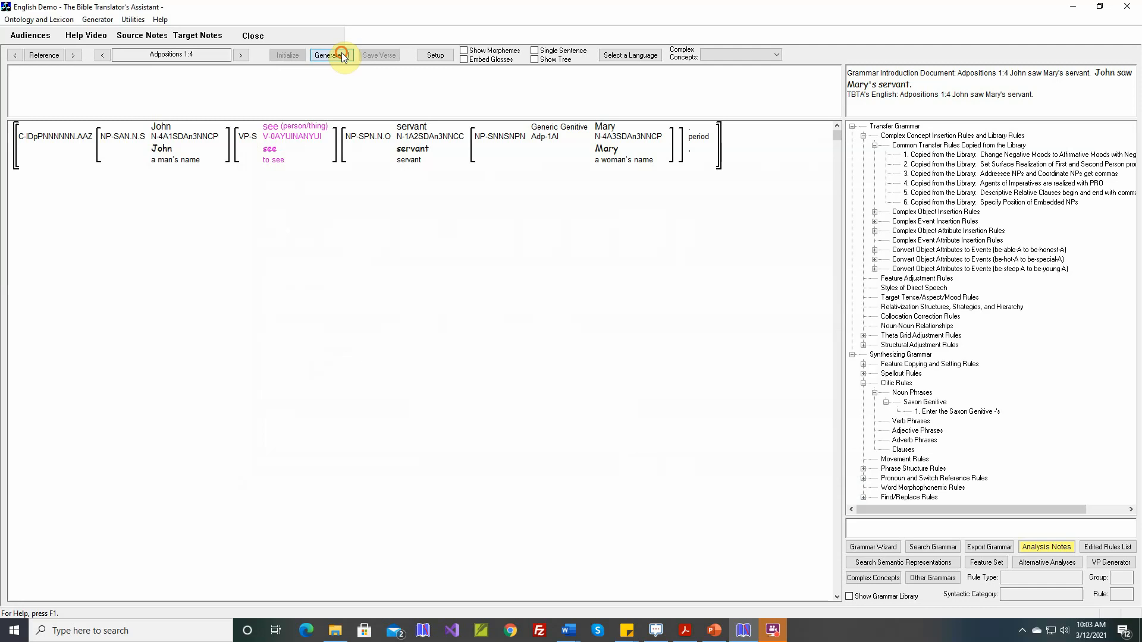
Step: Regenerate Adpositions 1:4 and save the verse
left_click(335, 54)
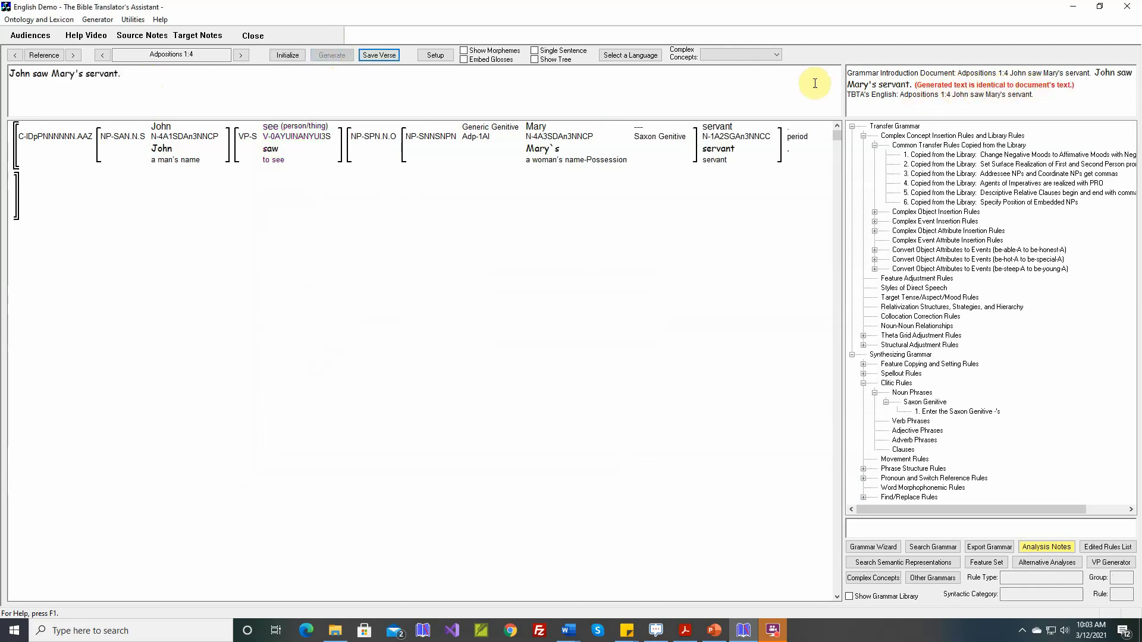
left_click(380, 55)
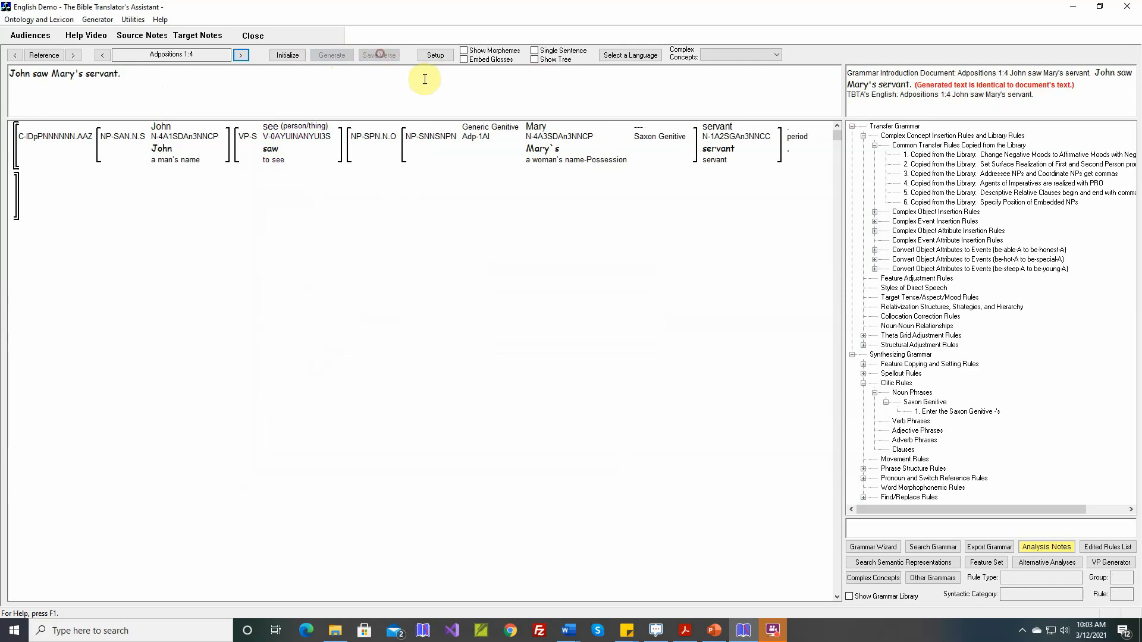
Step: Move to Adpositions 1:5, generate its translation and save the verse
left_click(241, 55)
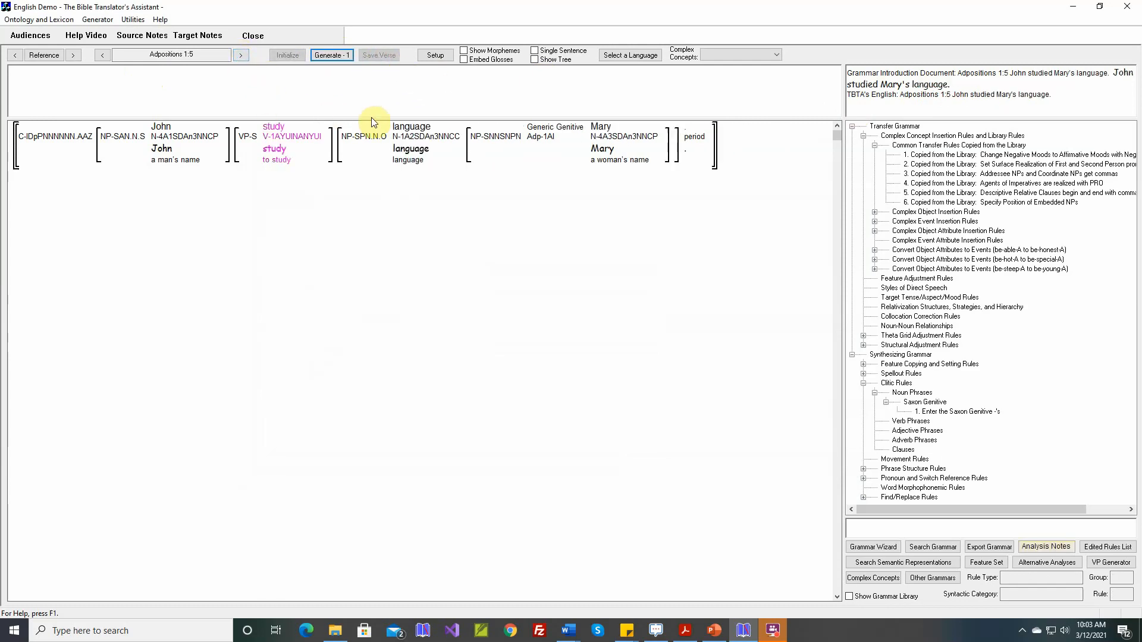
left_click(335, 55)
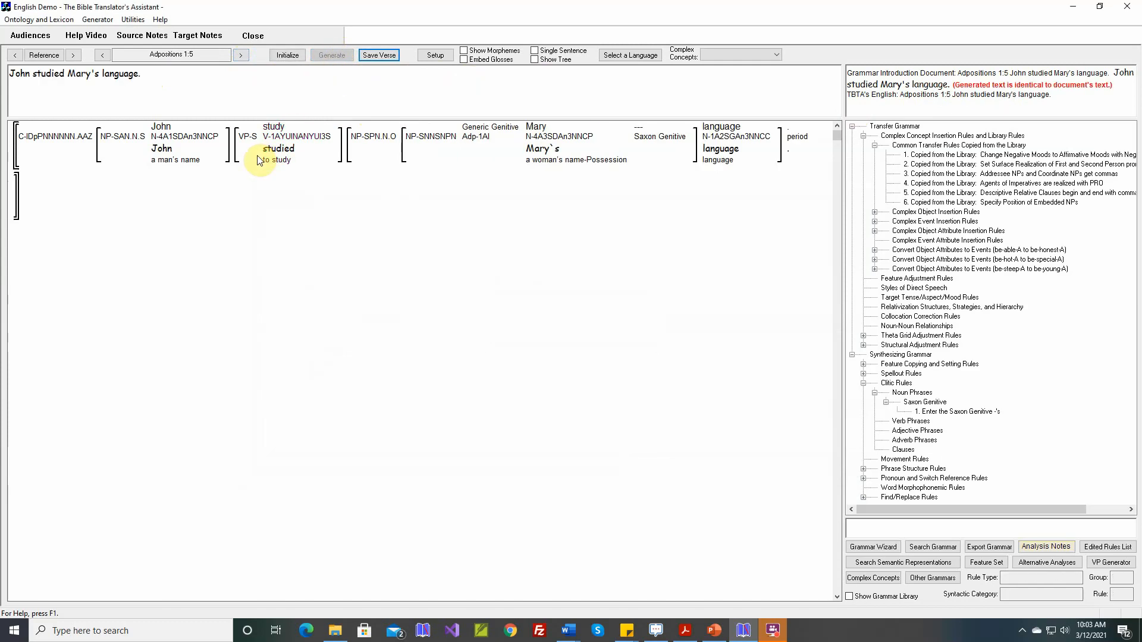
left_click(382, 55)
Step: Reinitialize Adpositions 1:5 and review the generic genitive noun-noun relationships for Mary
left_click(286, 56)
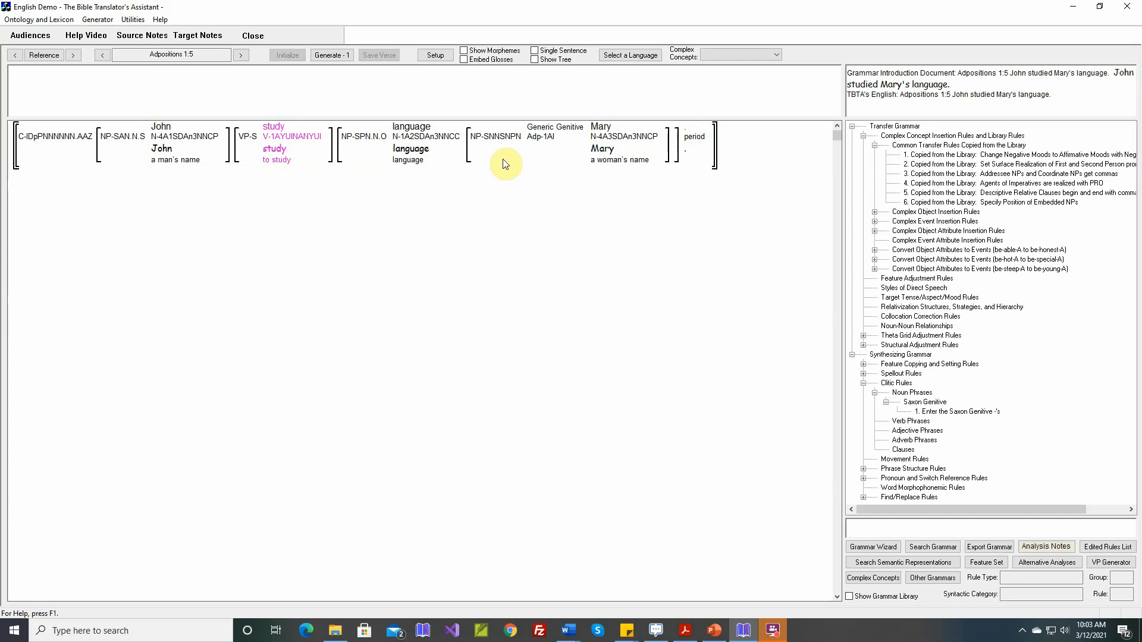
mouse_move(501, 151)
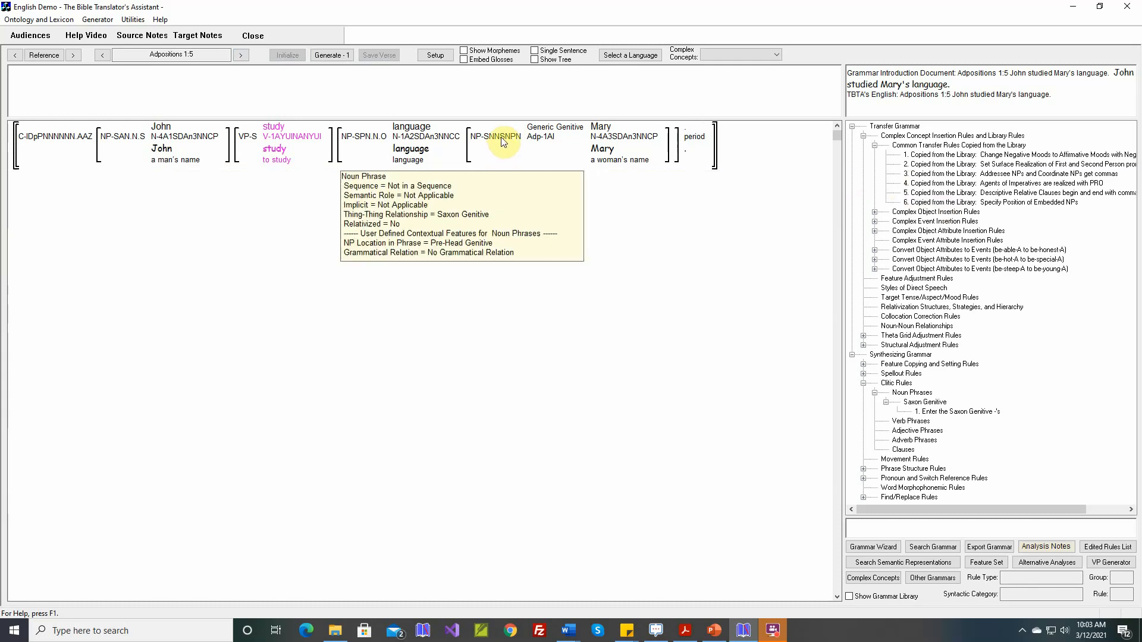
double_click(545, 130)
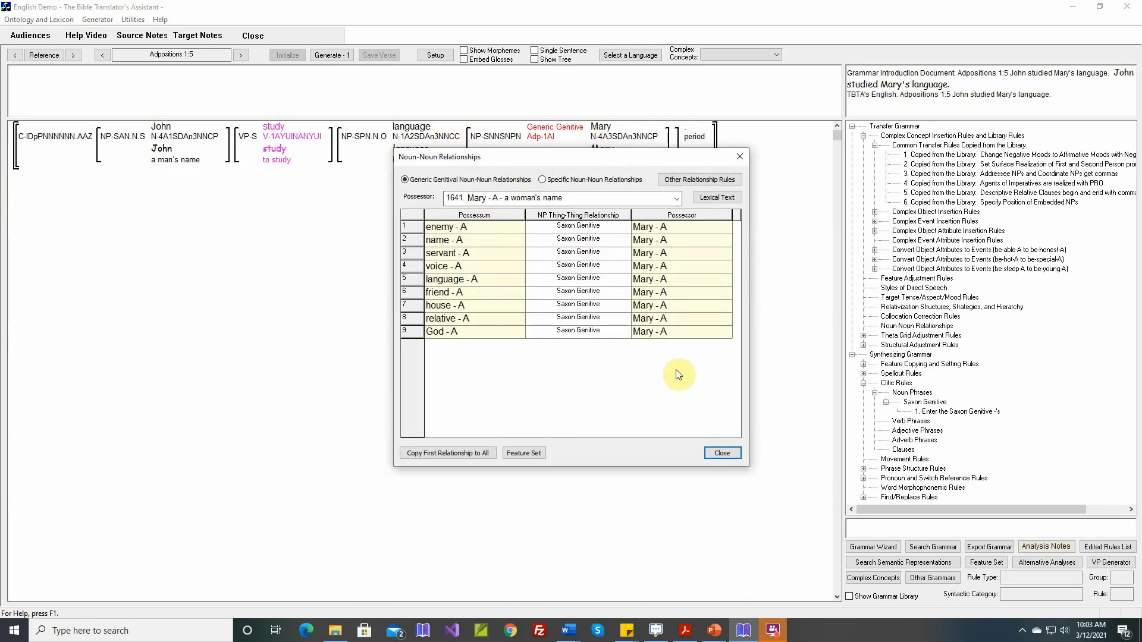
left_click(717, 455)
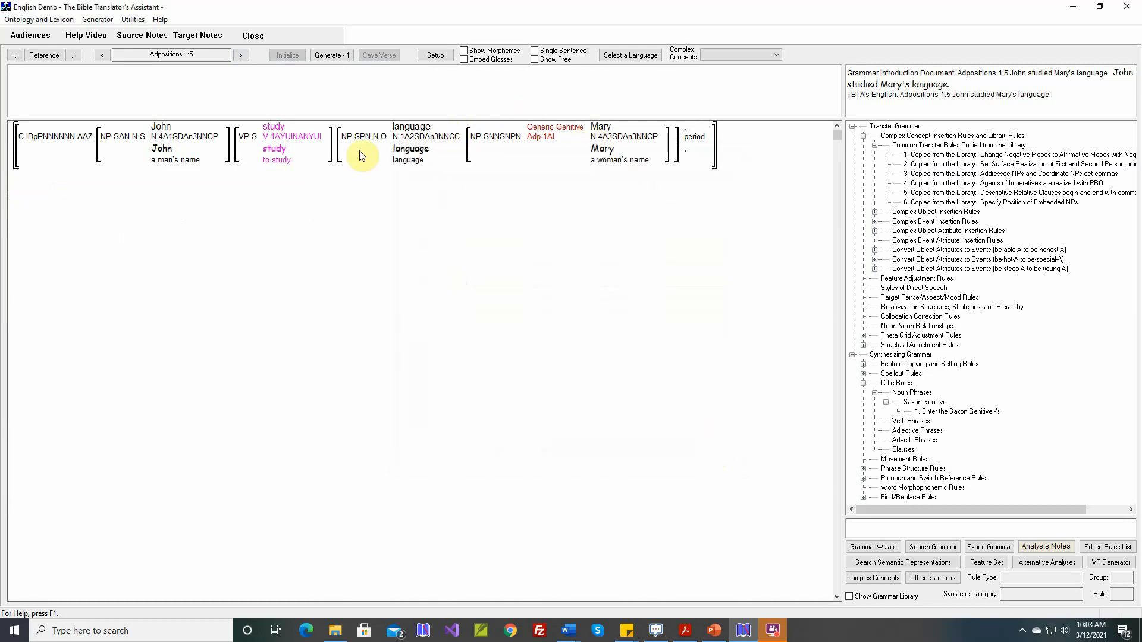
Step: Move to Adpositions 1:6 and generate its translation
left_click(244, 56)
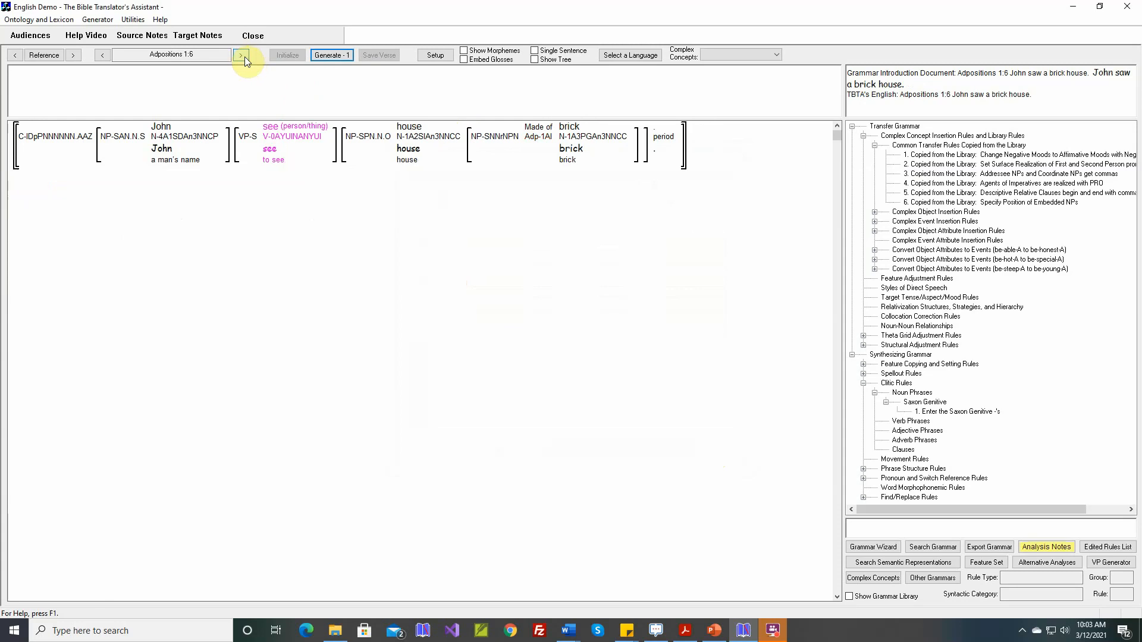
left_click(335, 56)
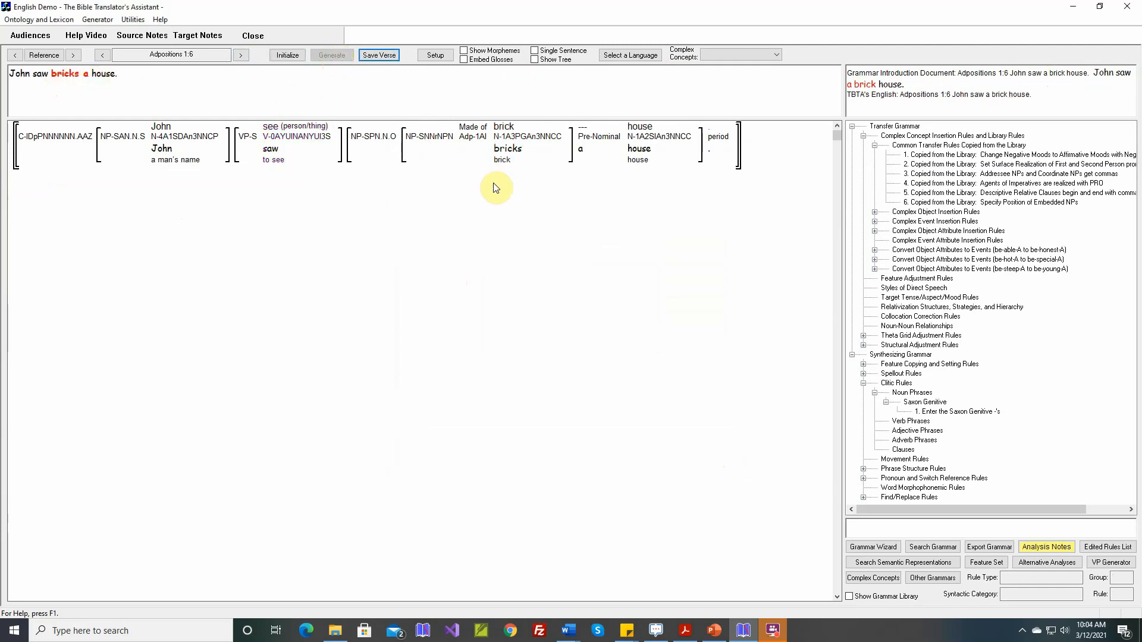
mouse_move(509, 156)
mouse_move(443, 141)
Step: Consult the Noun-Noun Relationships table in the Word document and the embedded noun phrase's features
left_click(569, 634)
left_click(620, 594)
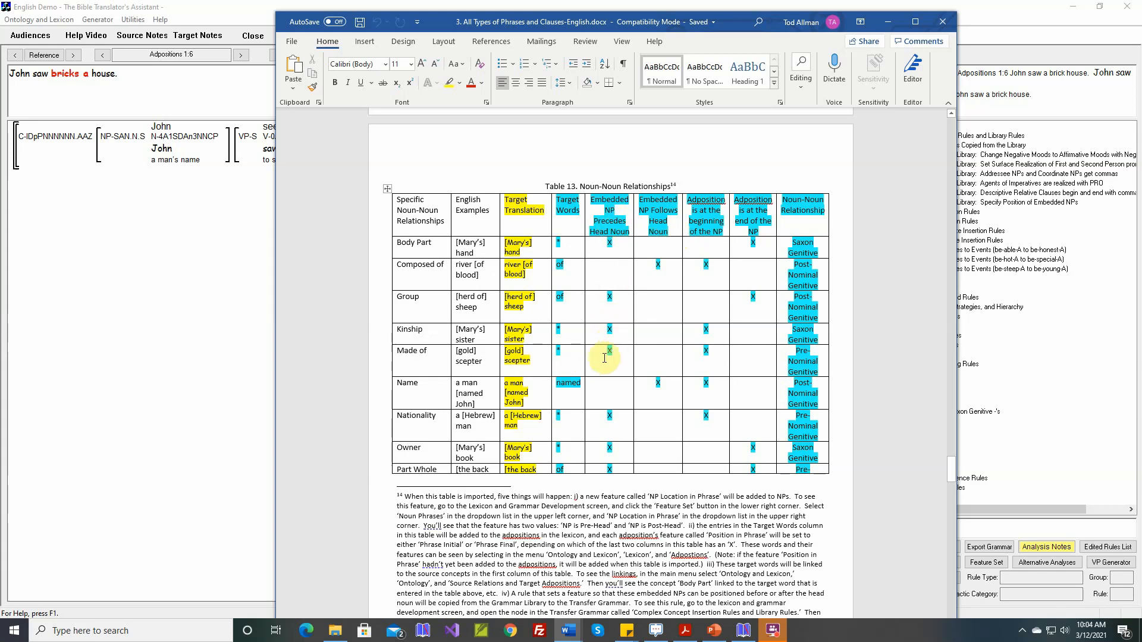
left_click(156, 322)
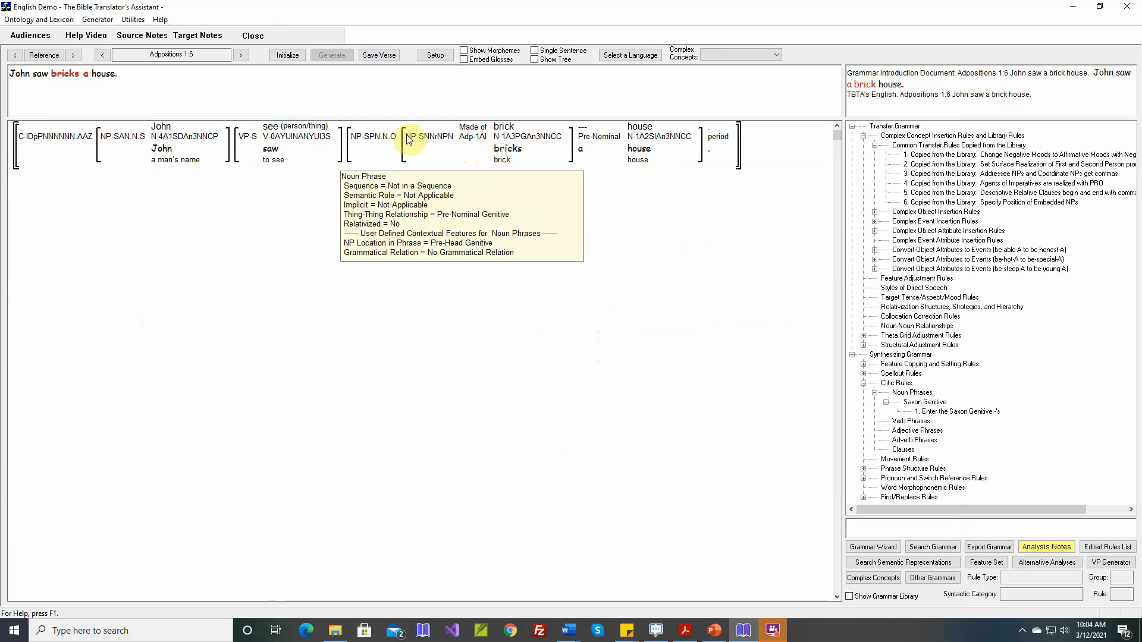
mouse_move(400, 140)
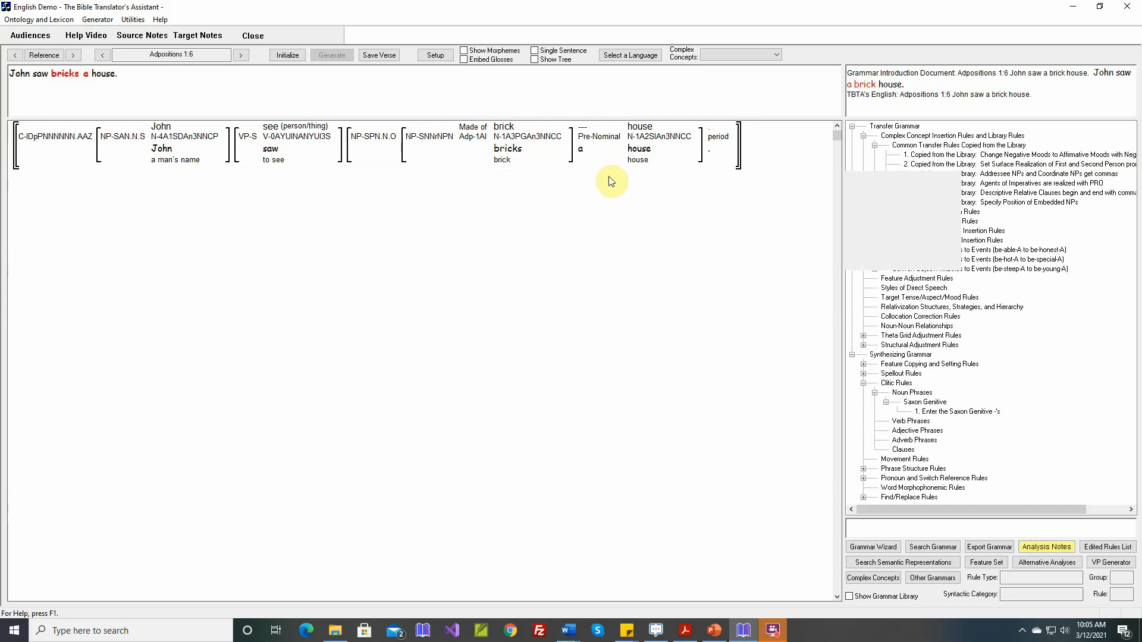
Step: Reopen the 'Specify Position of Embedded NPs' rule, go to its Made of structure, and open the output NP's features
double_click(916, 202)
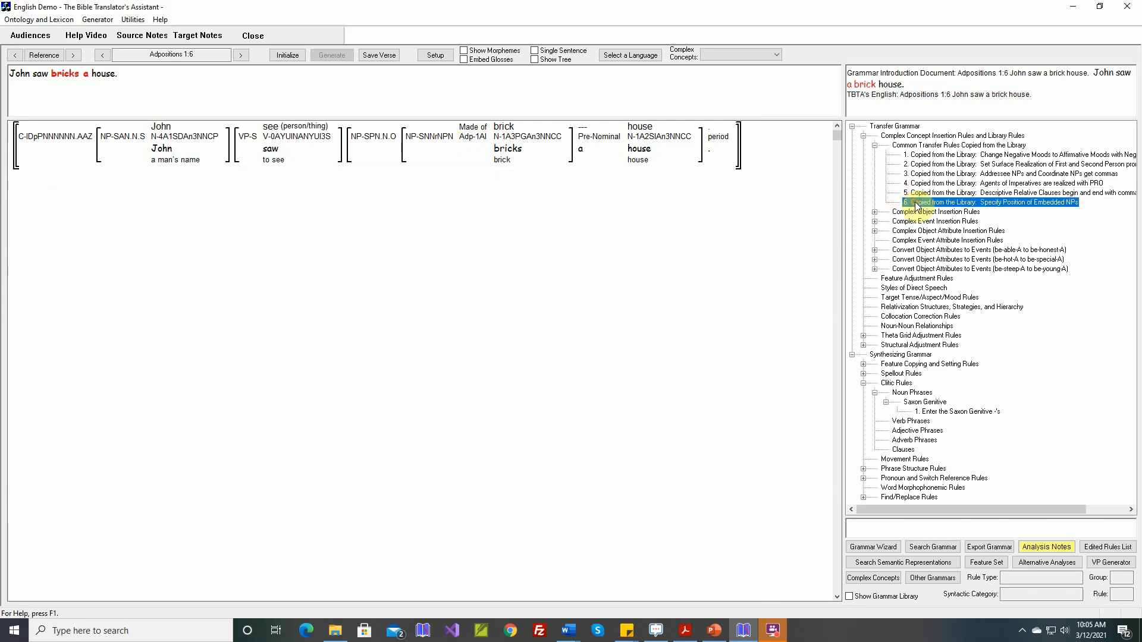
left_click(301, 242)
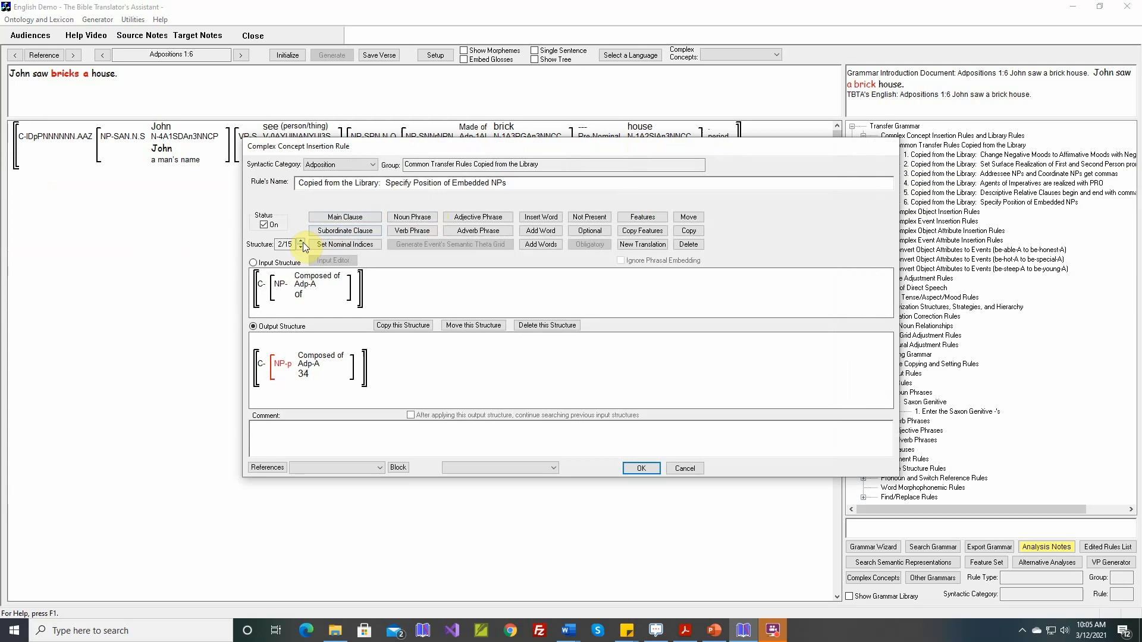
left_click(301, 241)
left_click(302, 242)
left_click(301, 242)
left_click(301, 241)
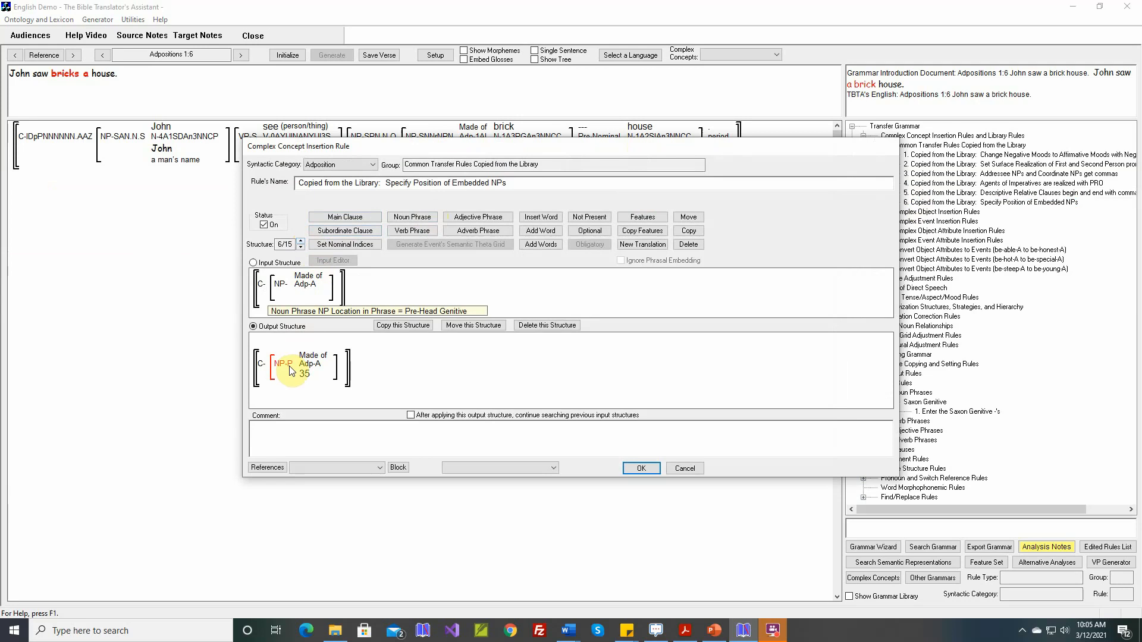
left_click(642, 219)
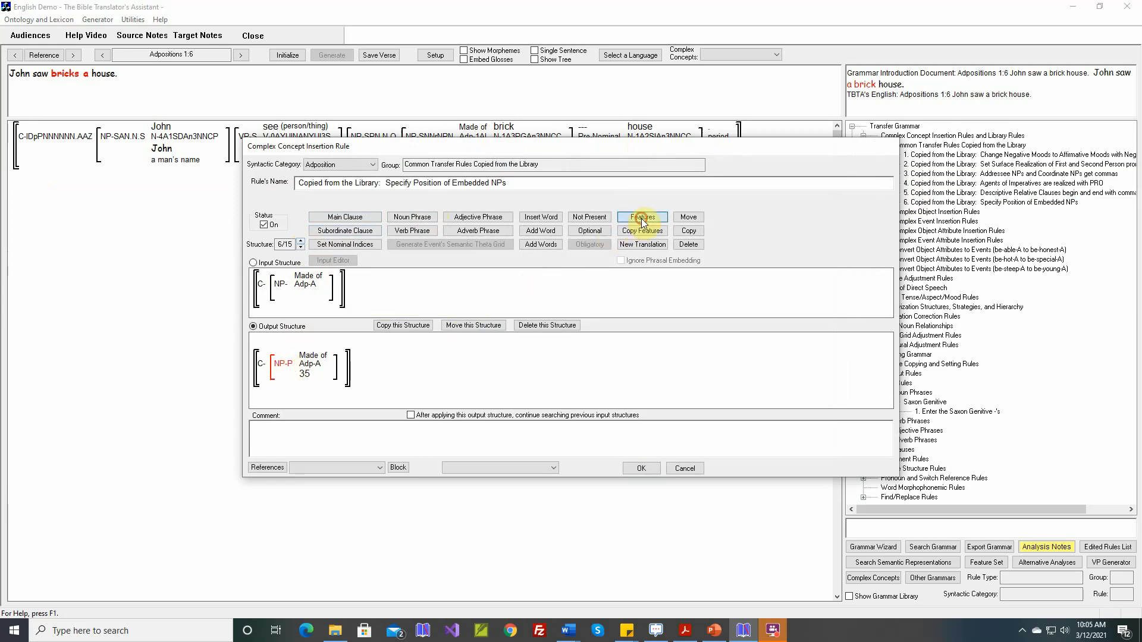
left_click(289, 366)
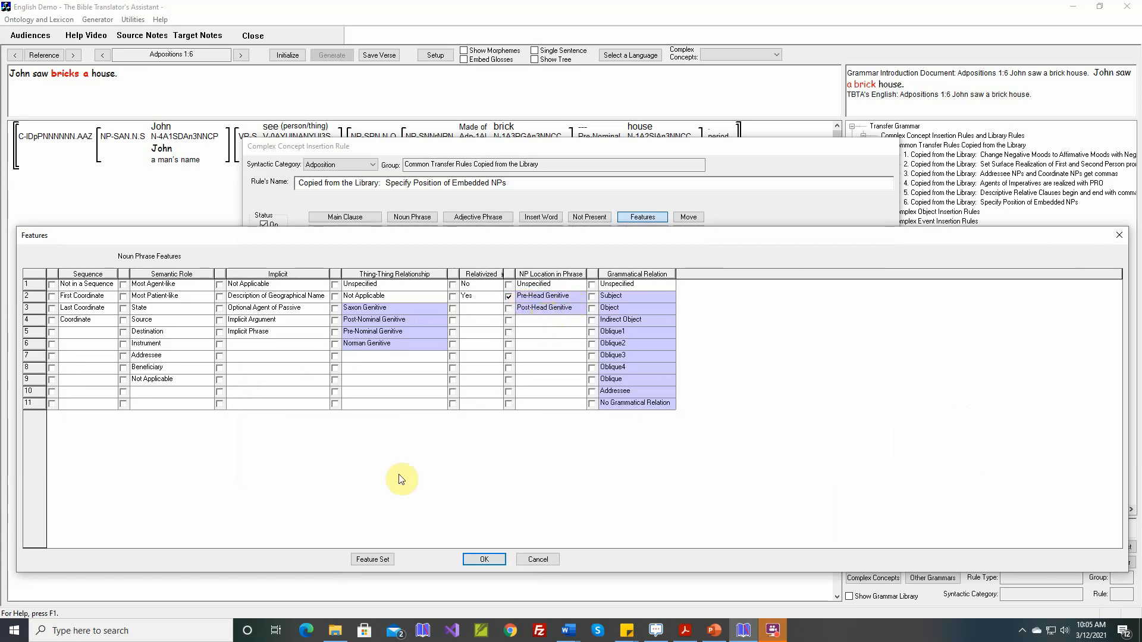
Step: Add a 'made of' Genitive value to the Noun Phrases' NP Location in Phrase feature set
left_click(370, 558)
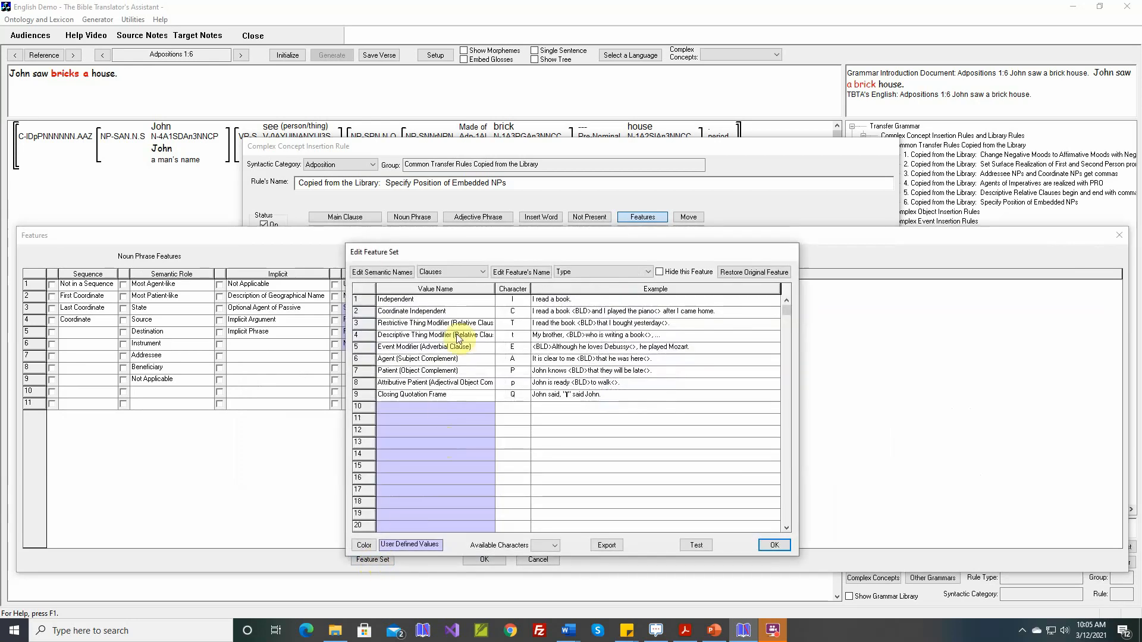
left_click(459, 273)
left_click(456, 292)
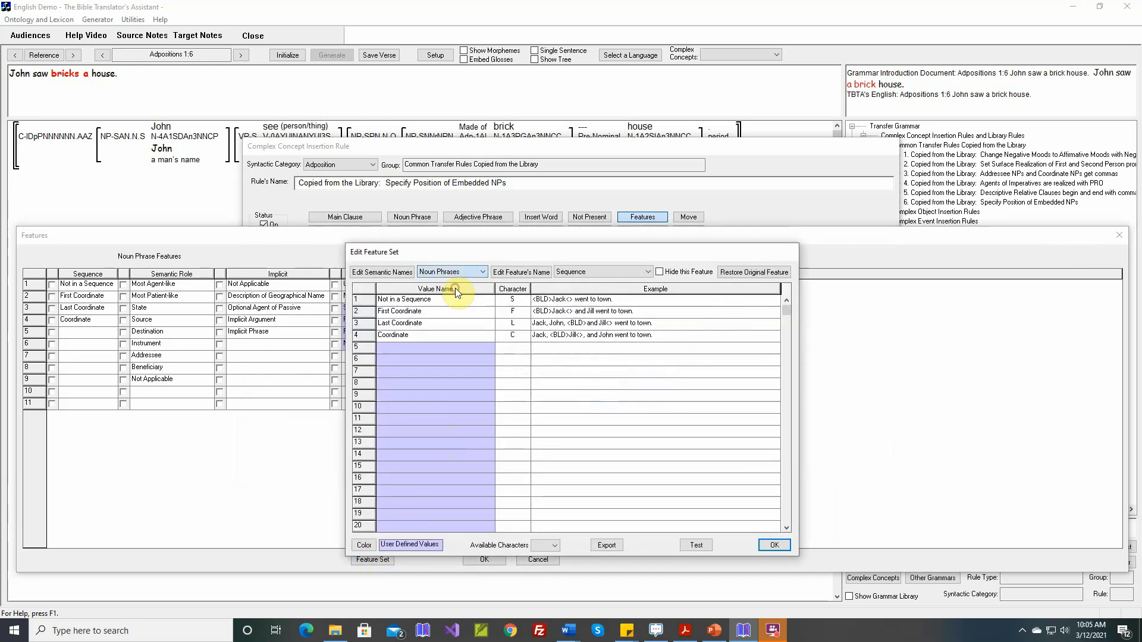
left_click(572, 272)
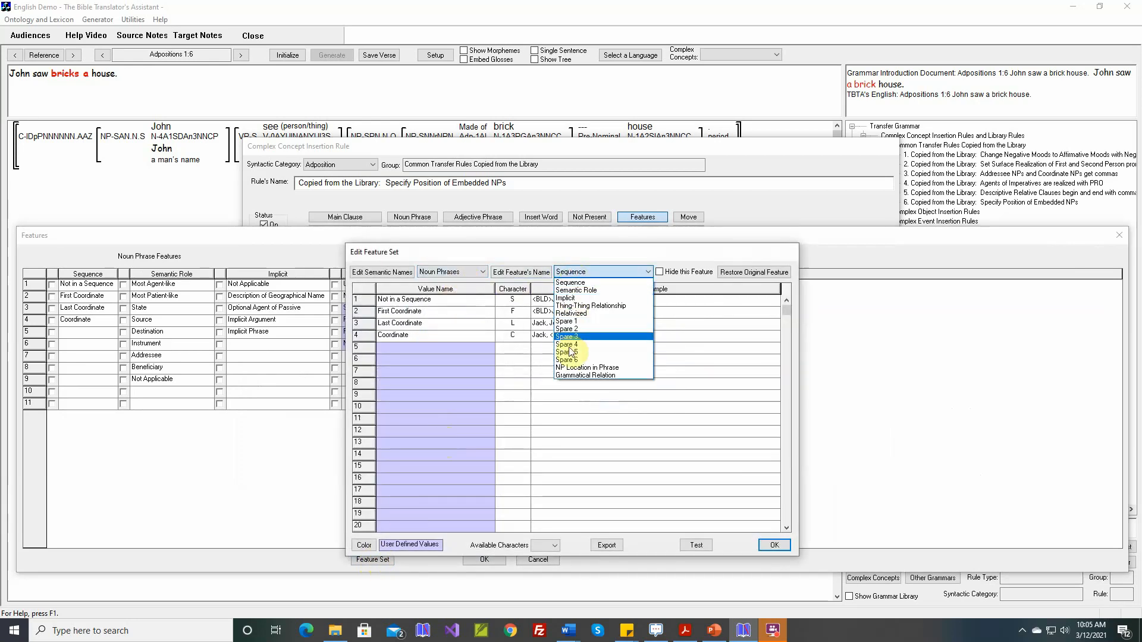
left_click(585, 369)
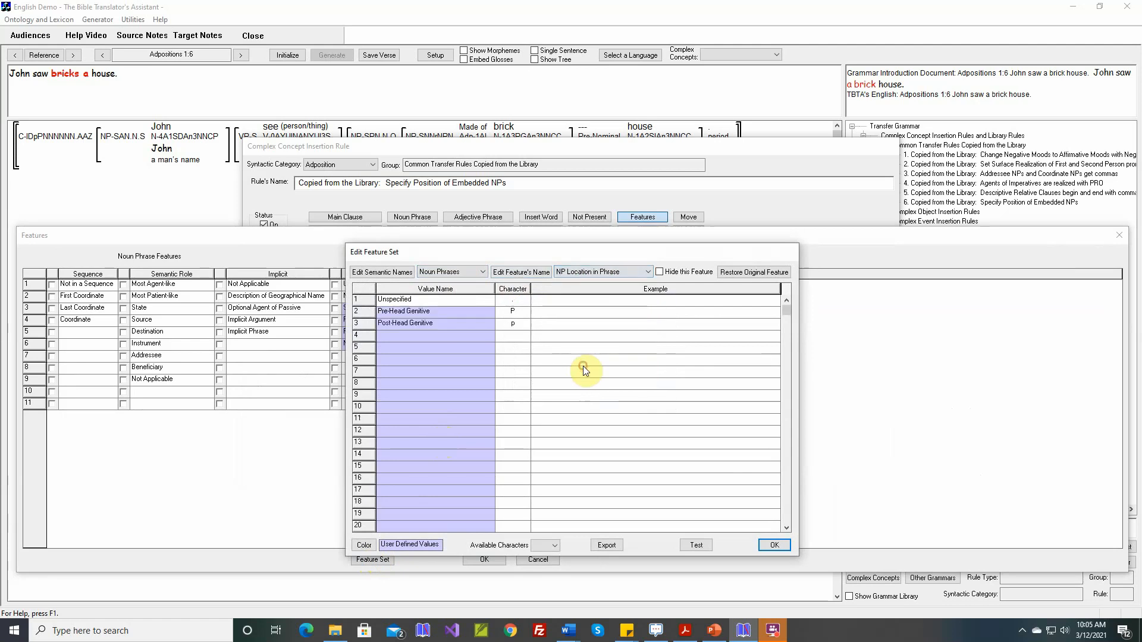
left_click(412, 337)
type("made of' Genitive")
left_click(414, 341)
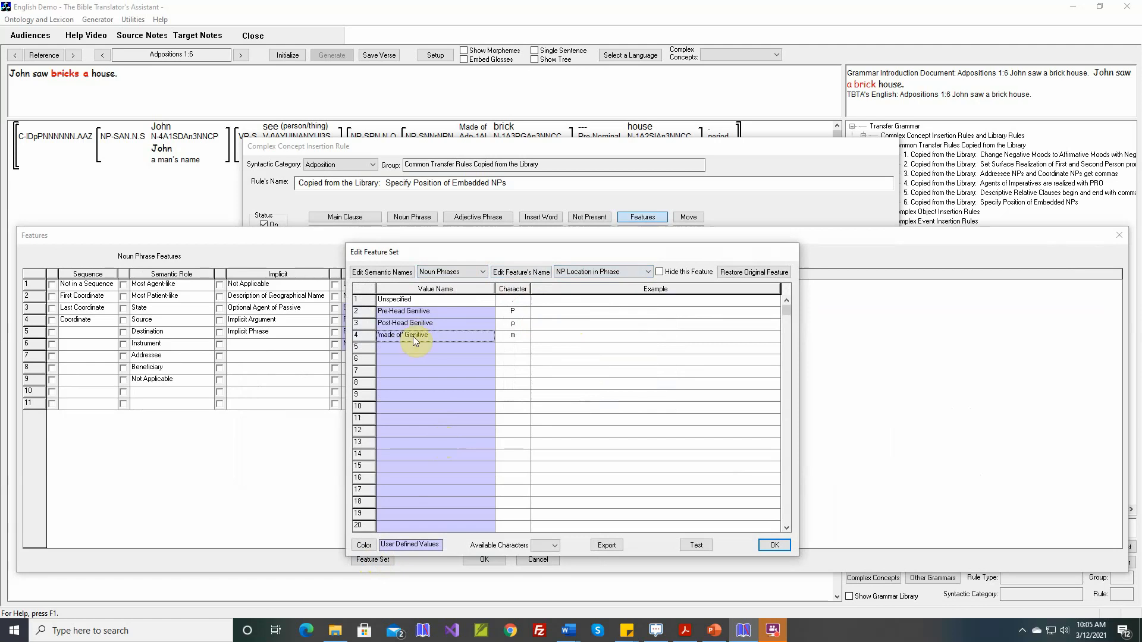
Step: Give the 'made of' Genitive value the example Mary's <BLD>gold<> necklace and close the feature set editor
left_click(558, 338)
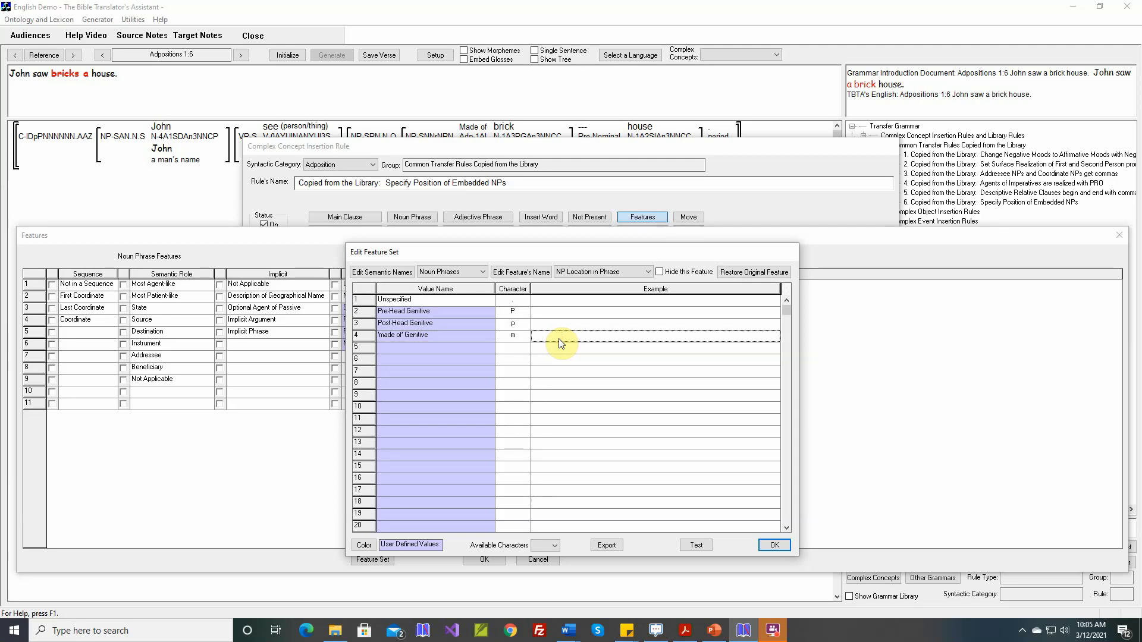
left_click(560, 343)
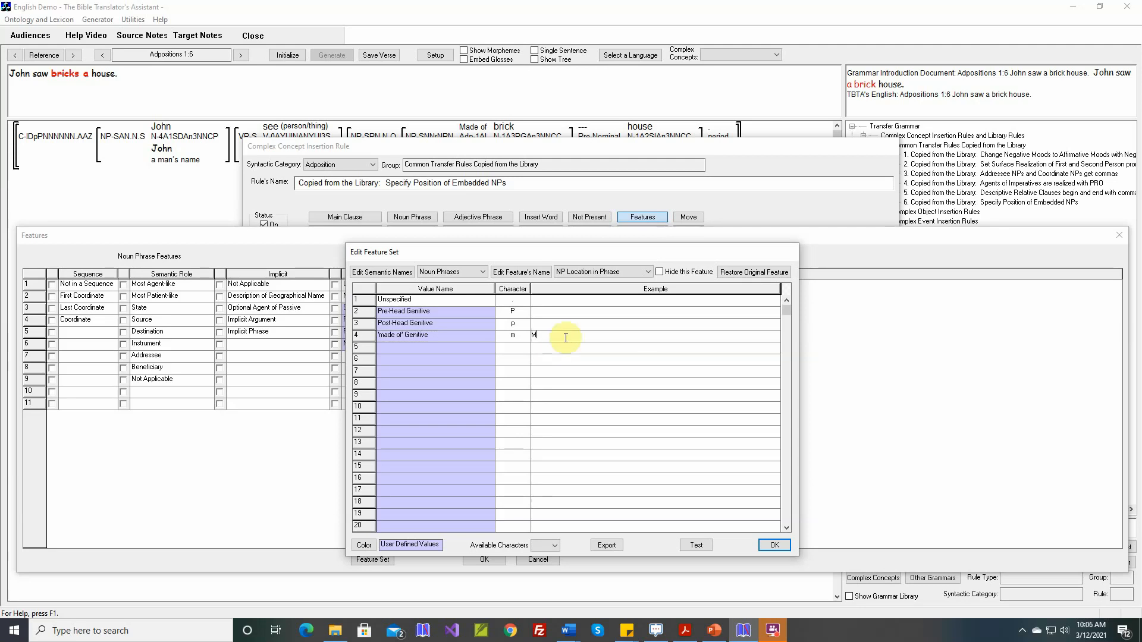
type("Mary's")
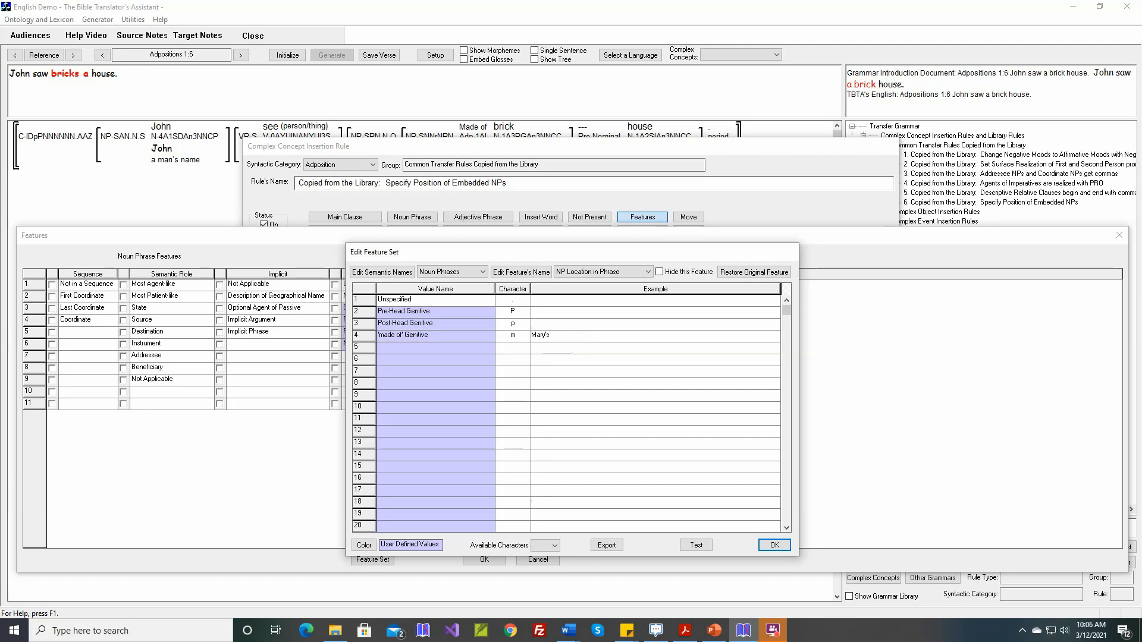
type(" <BLD>")
type("gold<> necklace")
key("Return")
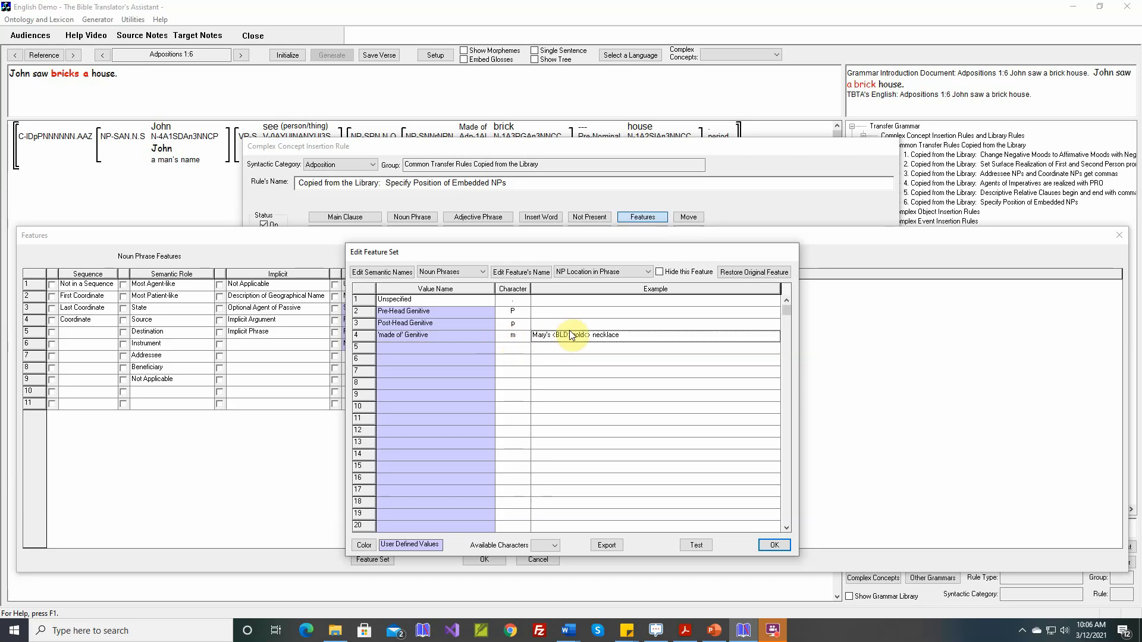
left_click(773, 545)
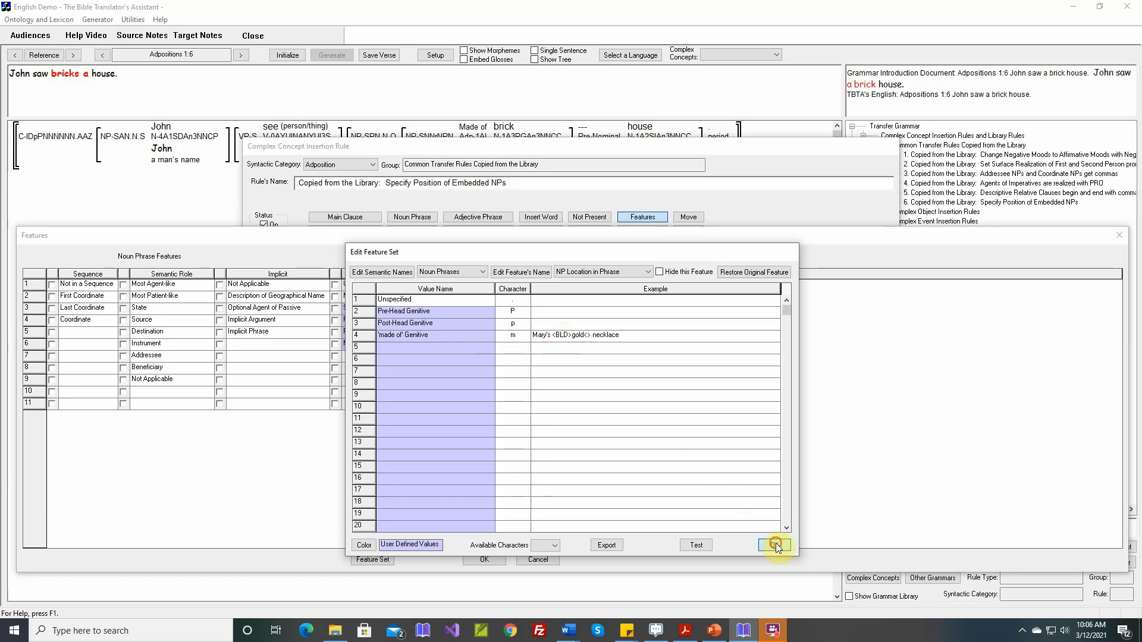
Step: Set the output NP's NP Location in Phrase feature to 'made of' Genitive and confirm the features
mouse_move(534, 325)
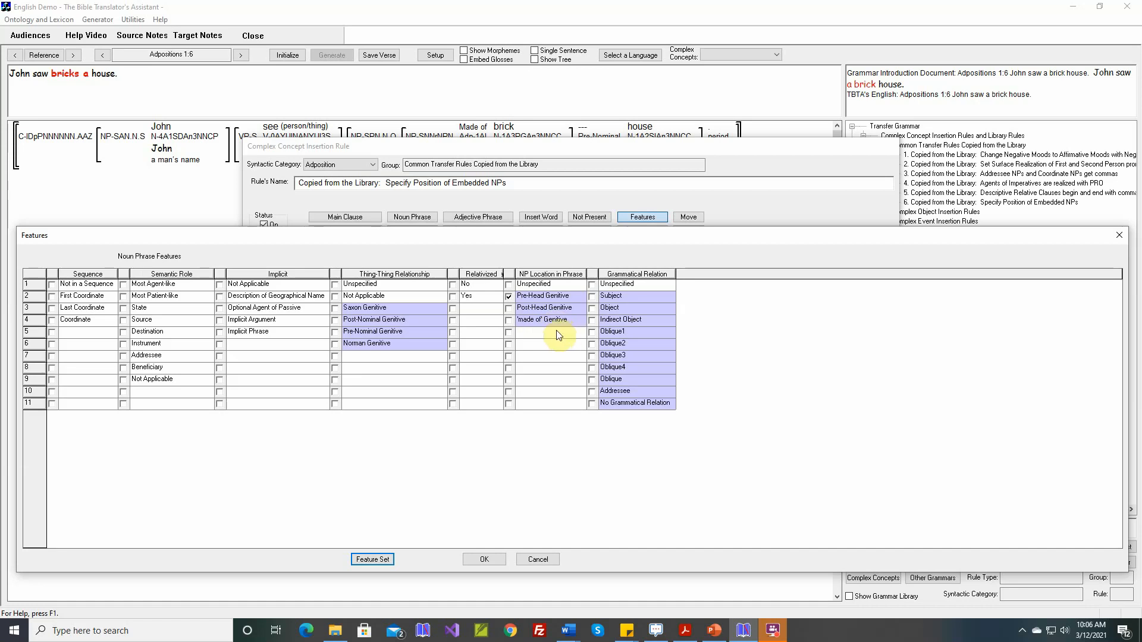
left_click(509, 321)
left_click(486, 559)
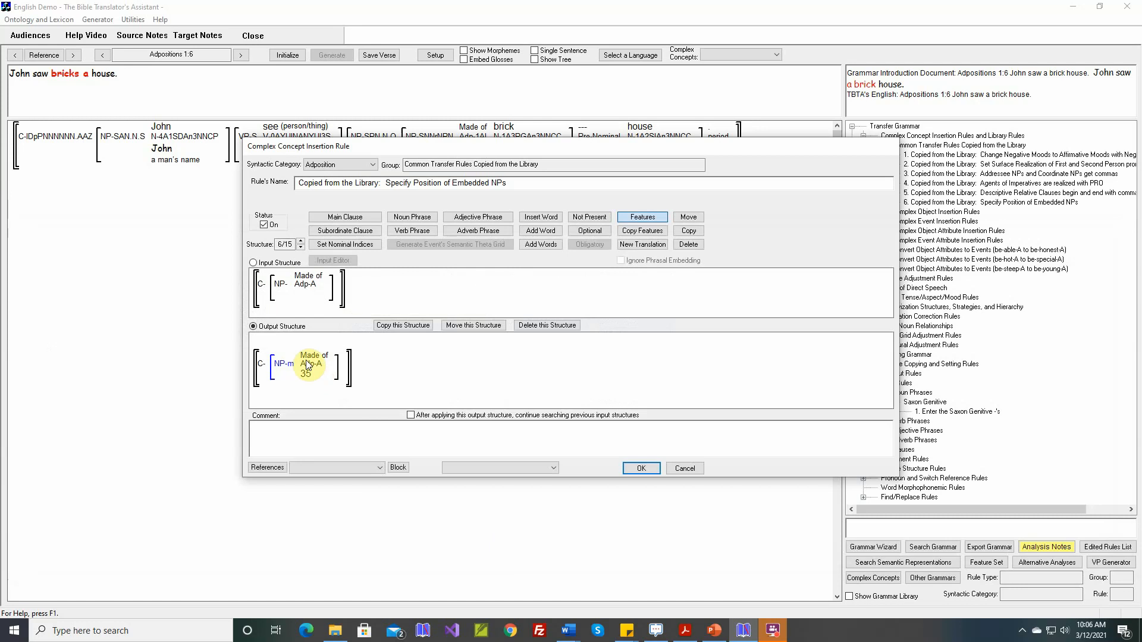
Step: Paste the Adpositions 1:6 sentence as the structure's comment and save the insertion rule
mouse_move(291, 370)
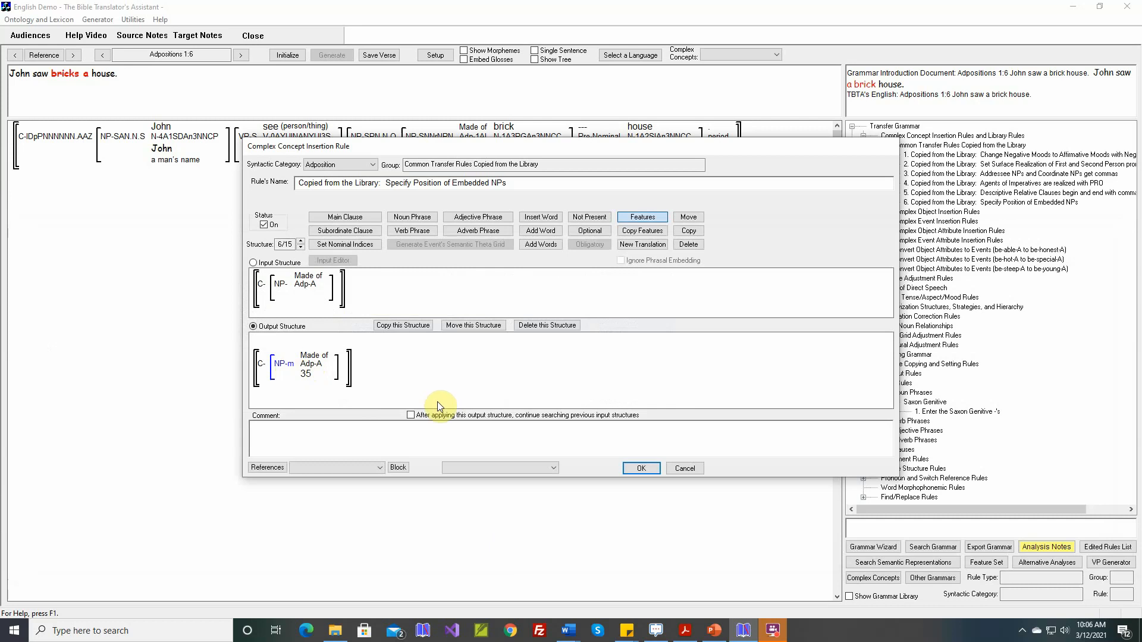
right_click(437, 430)
left_click(463, 437)
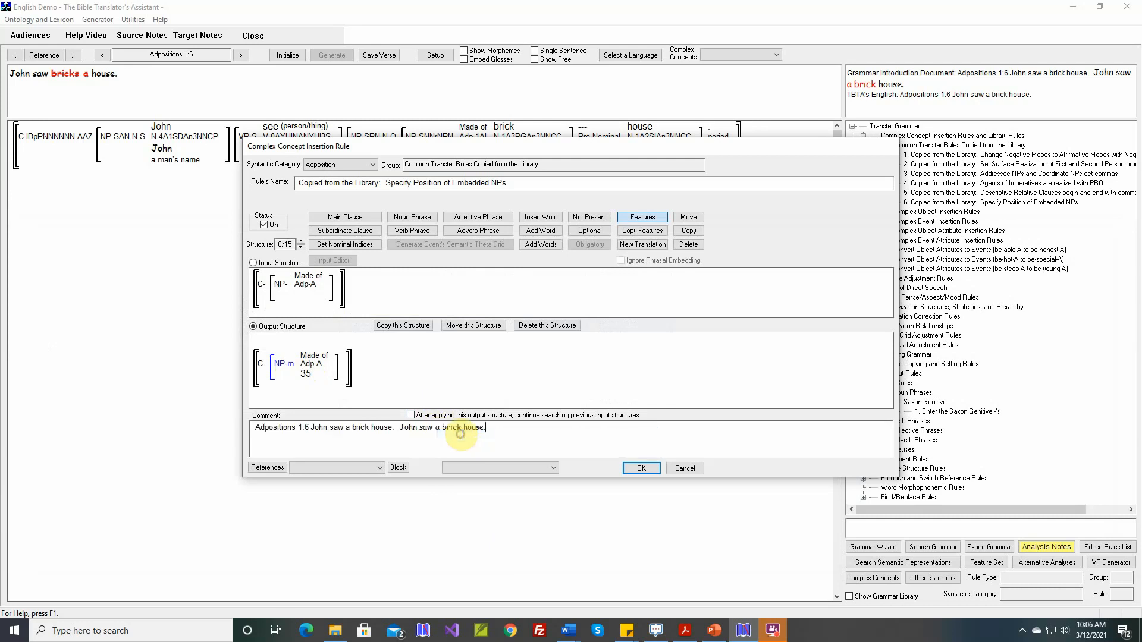
left_click(641, 469)
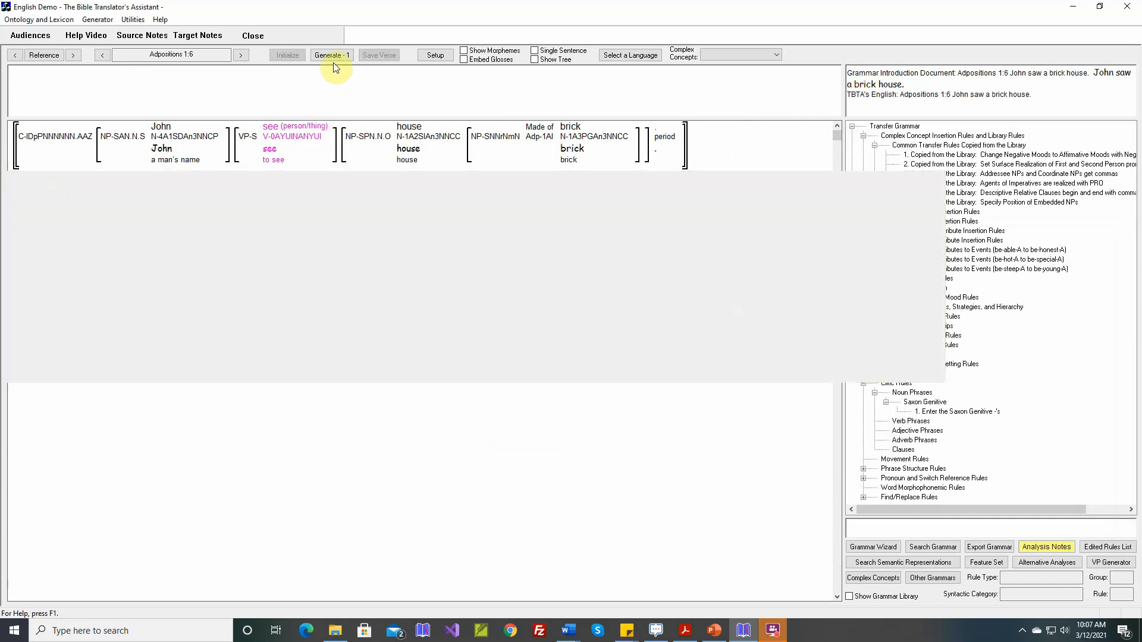
Step: Generate the translation for Adpositions 1:6
left_click(333, 55)
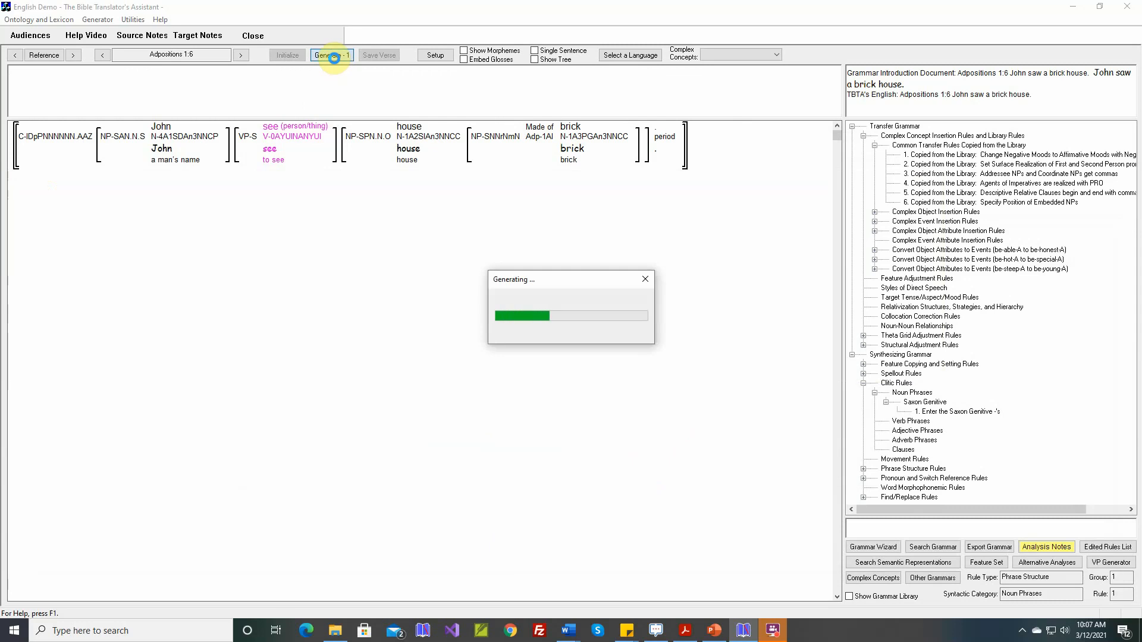
mouse_move(560, 151)
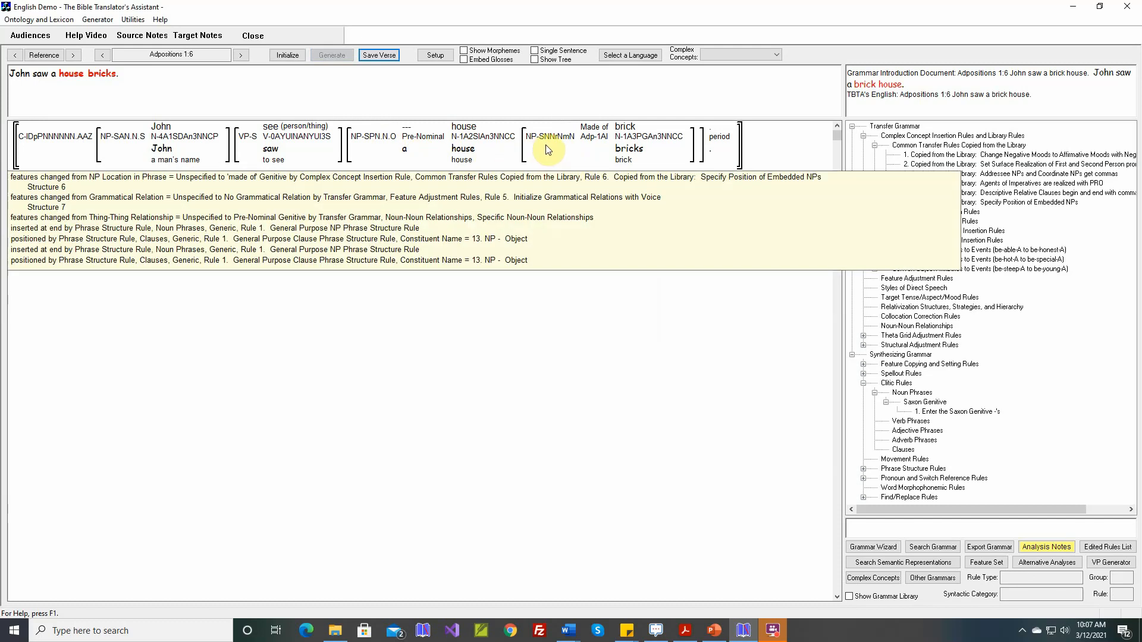
Step: Open the General Purpose NP Phrase Structure Rule under the Generic Noun Phrases phrase structure rules
left_click(899, 391)
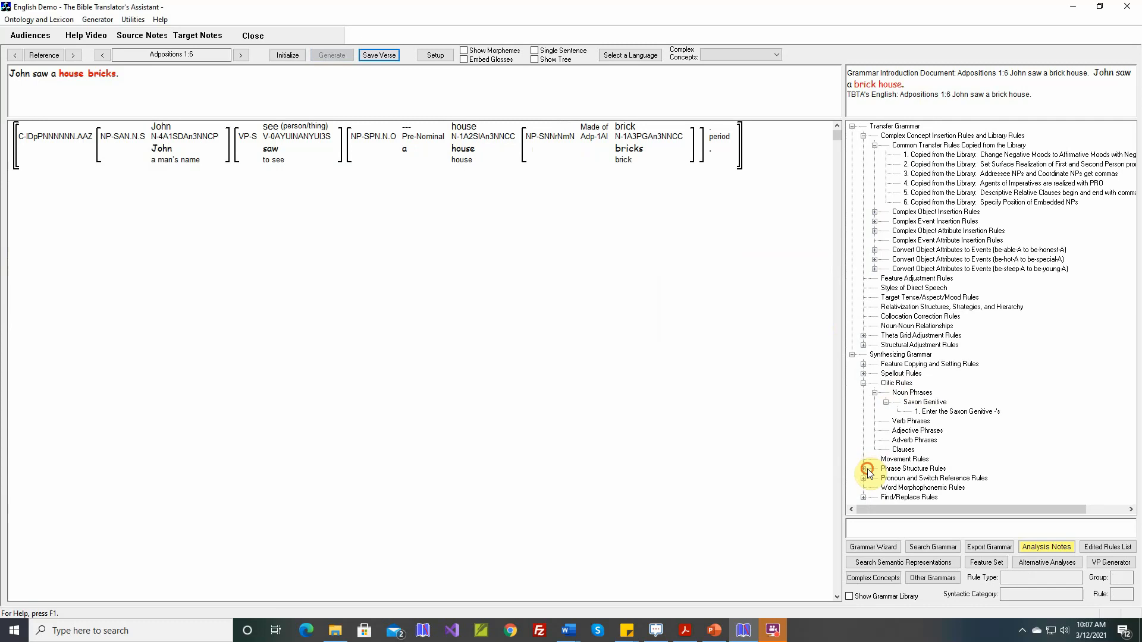
left_click(864, 469)
left_click(874, 459)
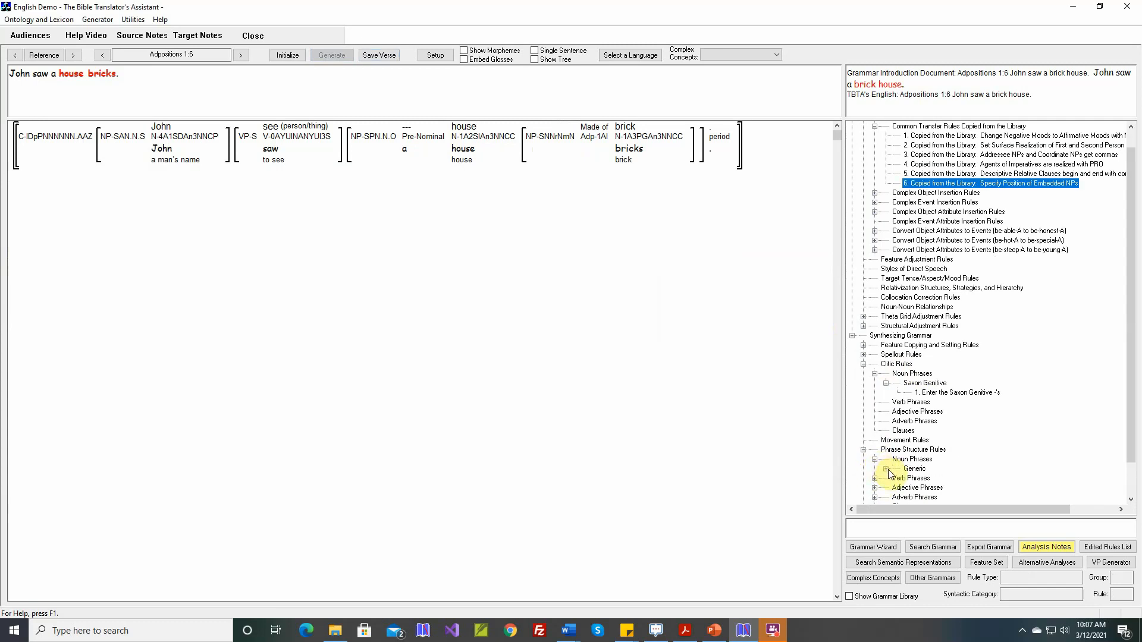
left_click(886, 468)
double_click(930, 479)
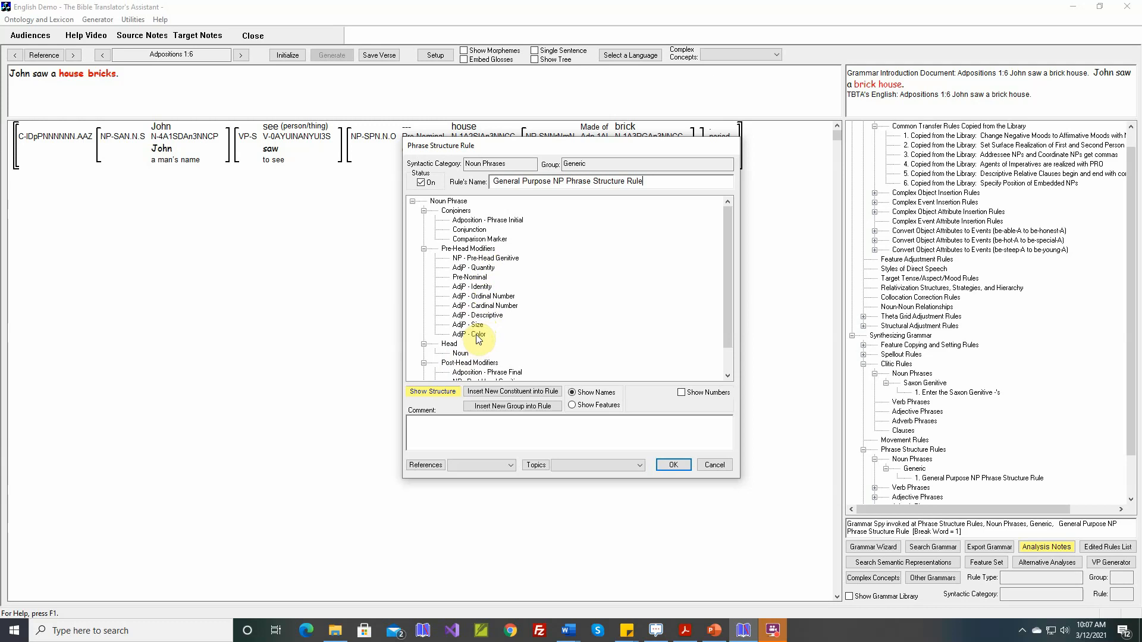
Step: Insert a new Noun Phrases constituent among the Pre-Head Modifiers marked with the 'made of' Genitive location
left_click(482, 249)
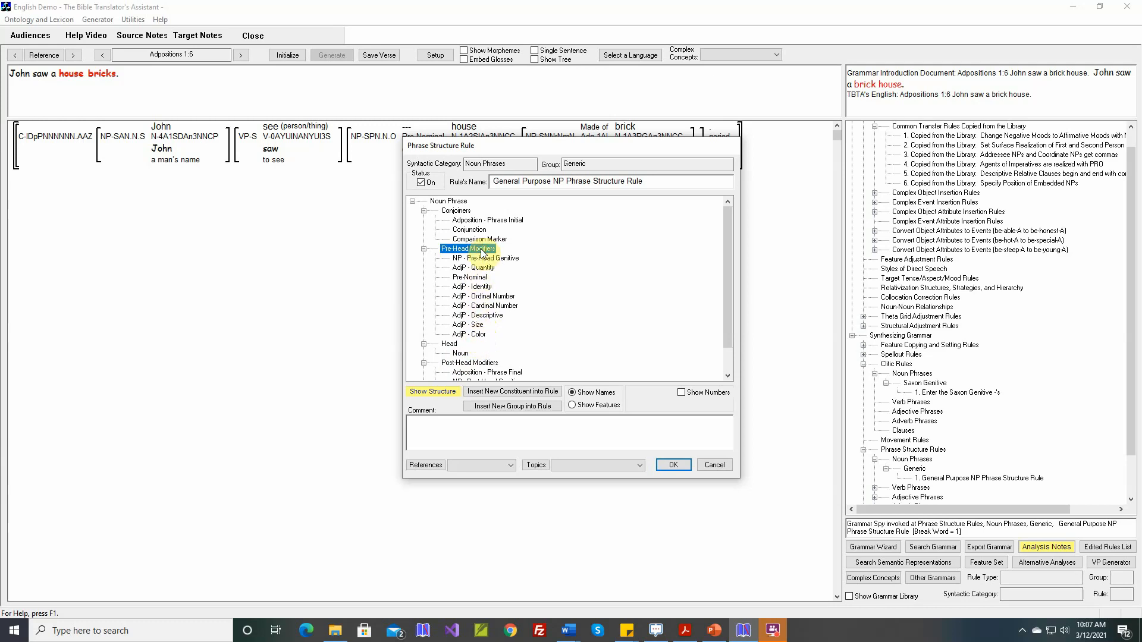
left_click(515, 392)
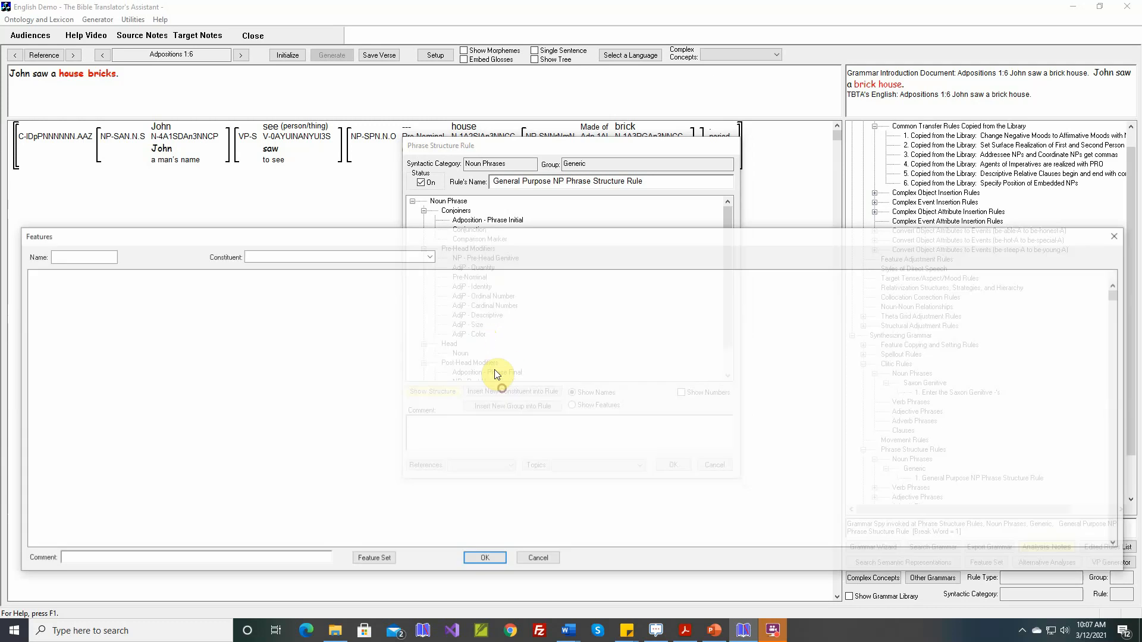
left_click(429, 257)
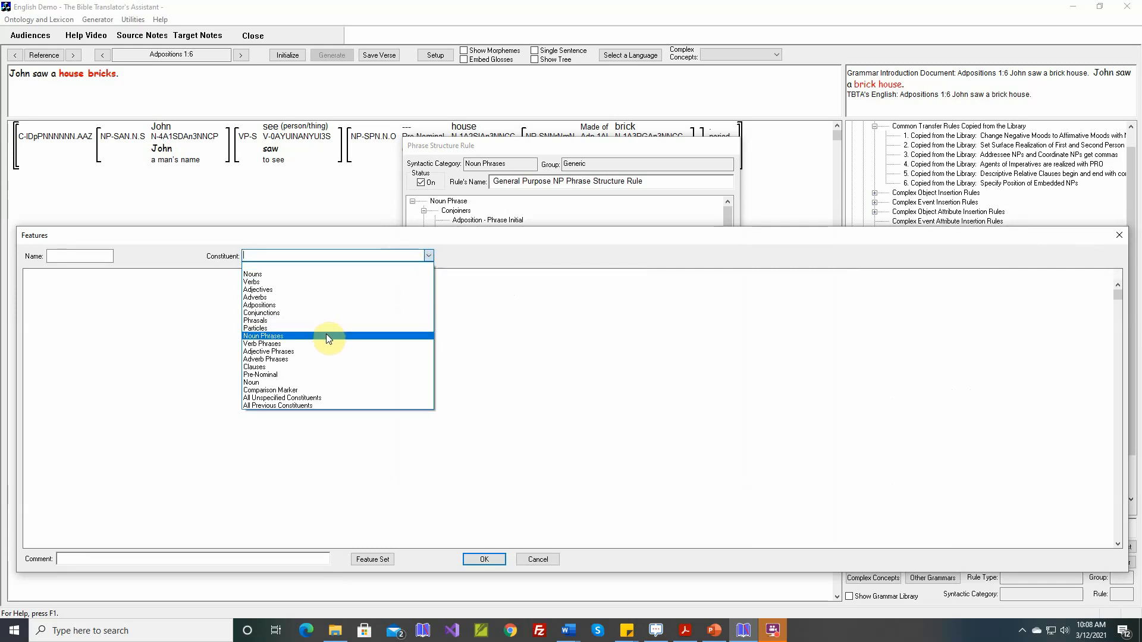
left_click(326, 336)
left_click(508, 320)
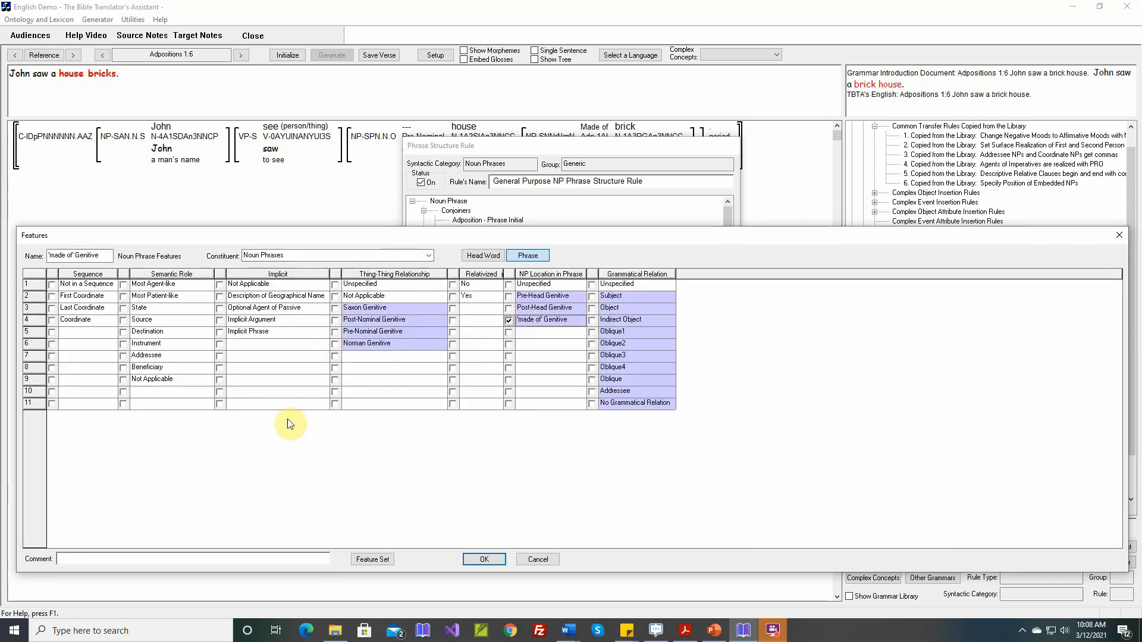
Step: Comment the new constituent with 'Adpositions 1:6 John saw a brick house' and confirm it
left_click(236, 555)
type("Adpositions 1:6 ")
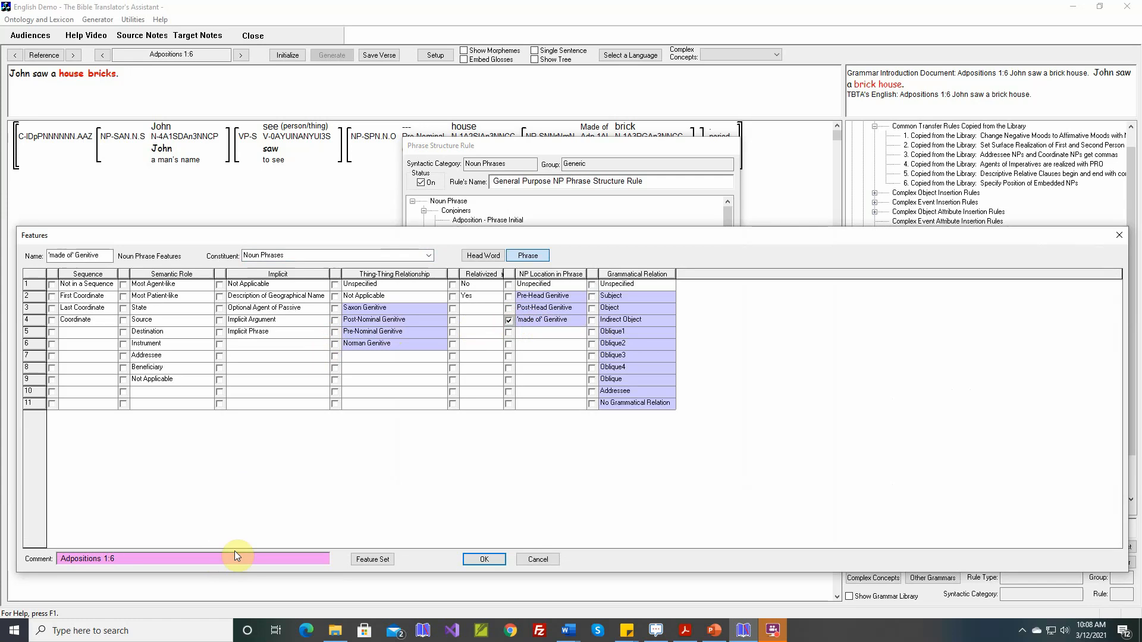
type("John saw a brick house.")
left_click(481, 561)
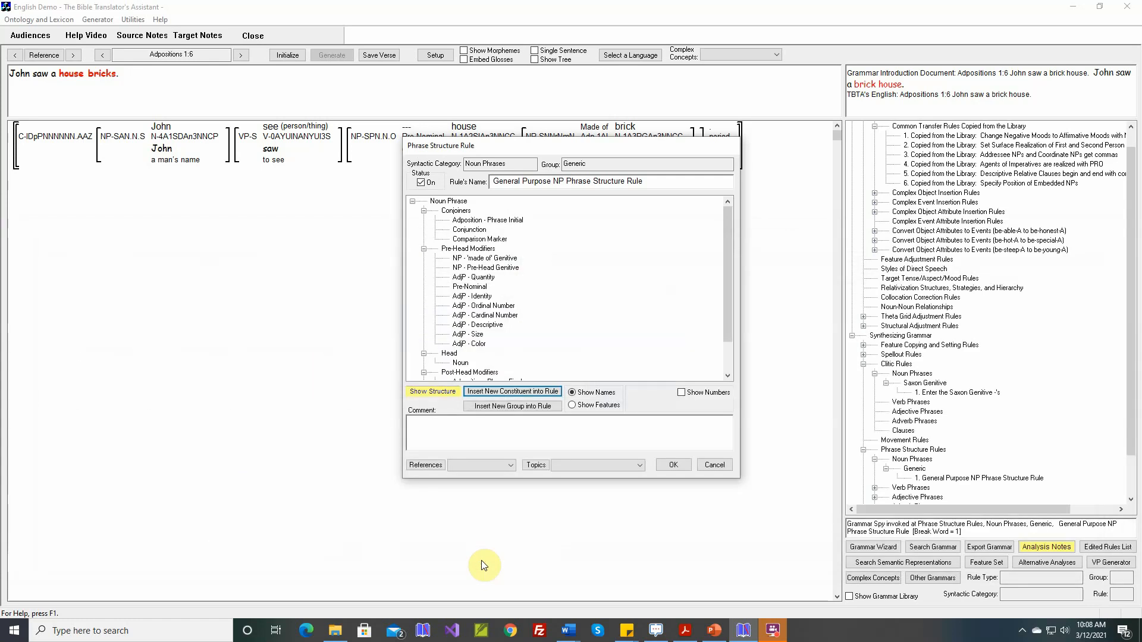
Step: Move the NP - 'made of' Genitive constituent down to just after AdjP - Color and save the rule
left_click(493, 258)
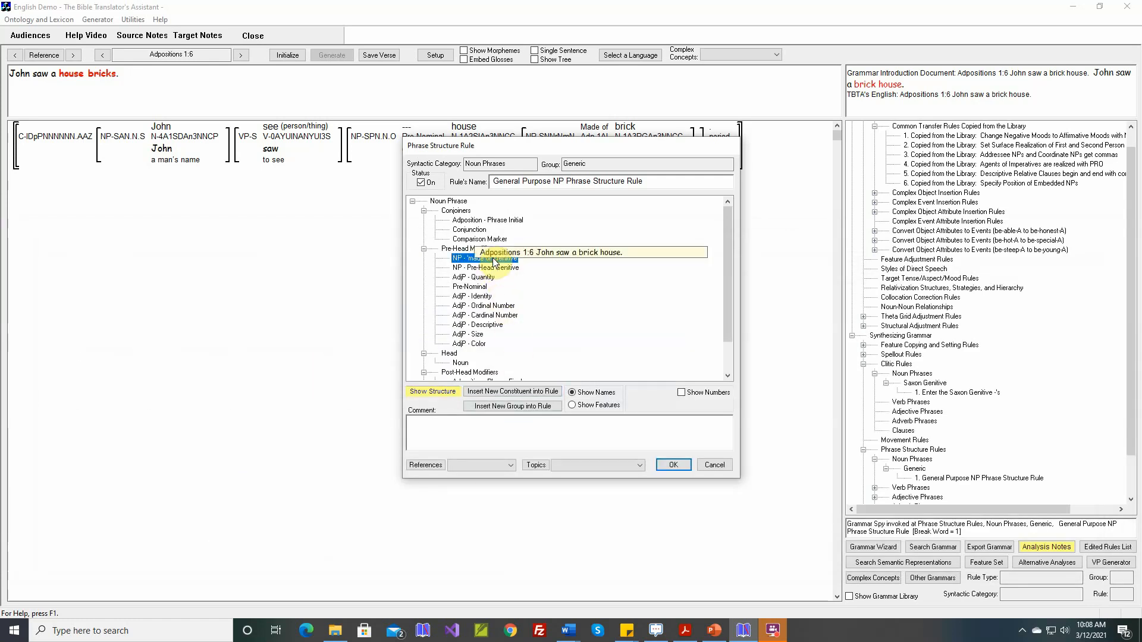
left_click_drag(493, 263, 486, 343)
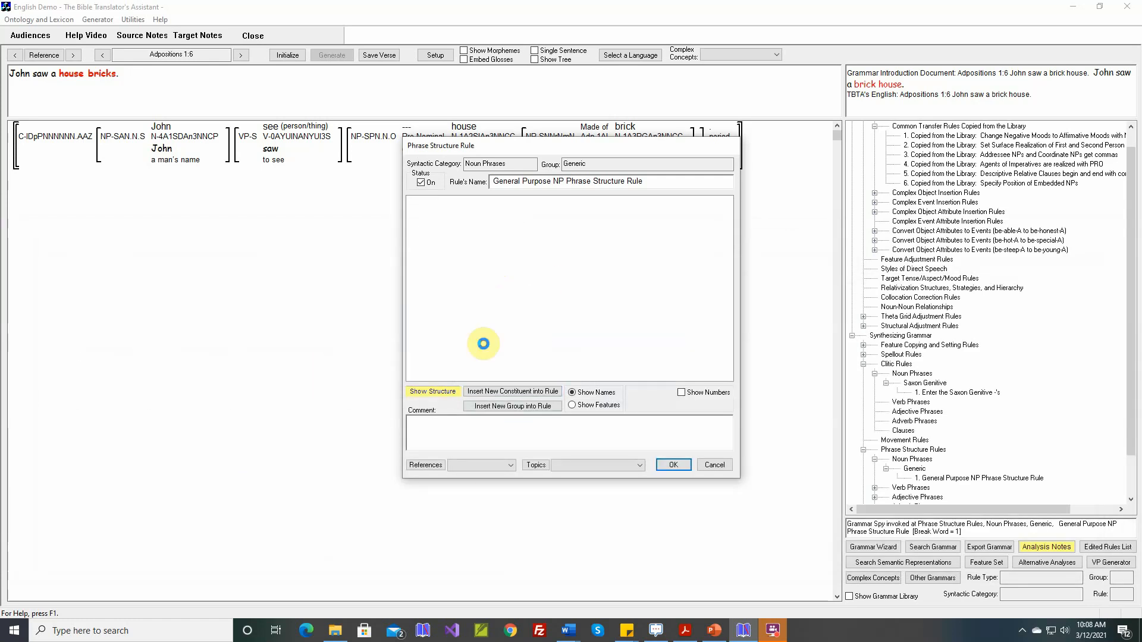
left_click(672, 465)
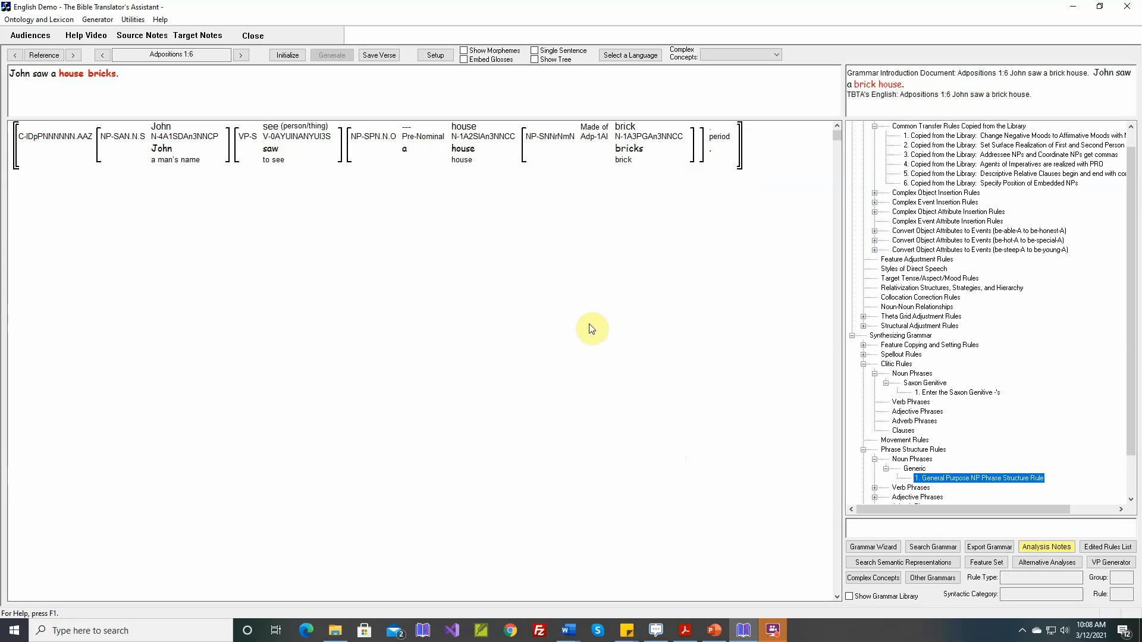
Step: Reinitialize and regenerate Adpositions 1:6
left_click(288, 54)
left_click(332, 55)
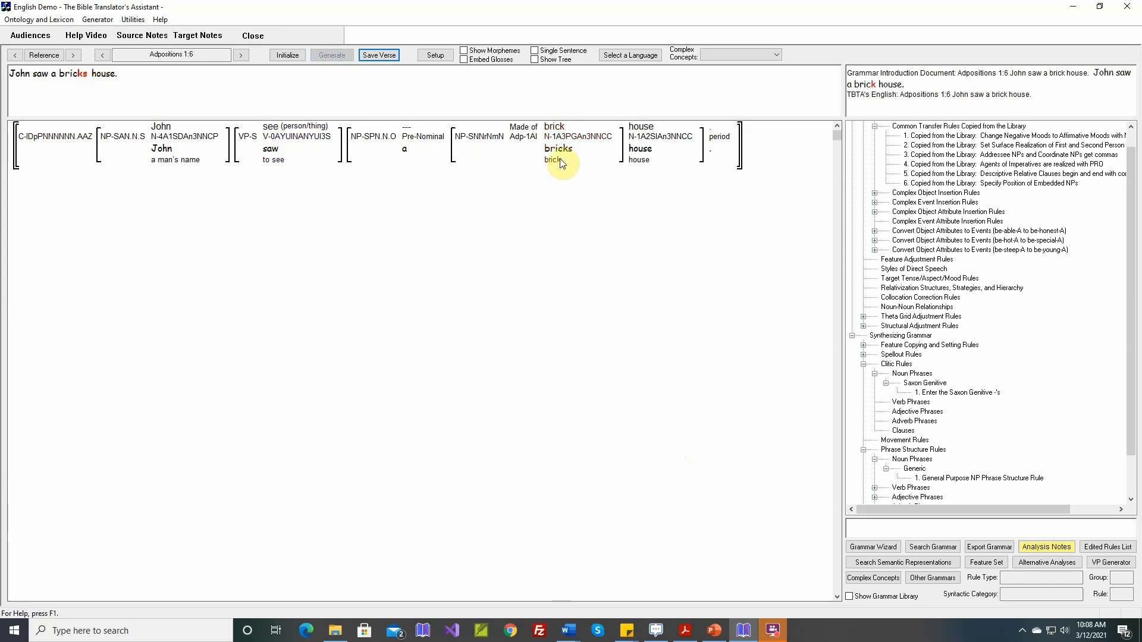
mouse_move(562, 156)
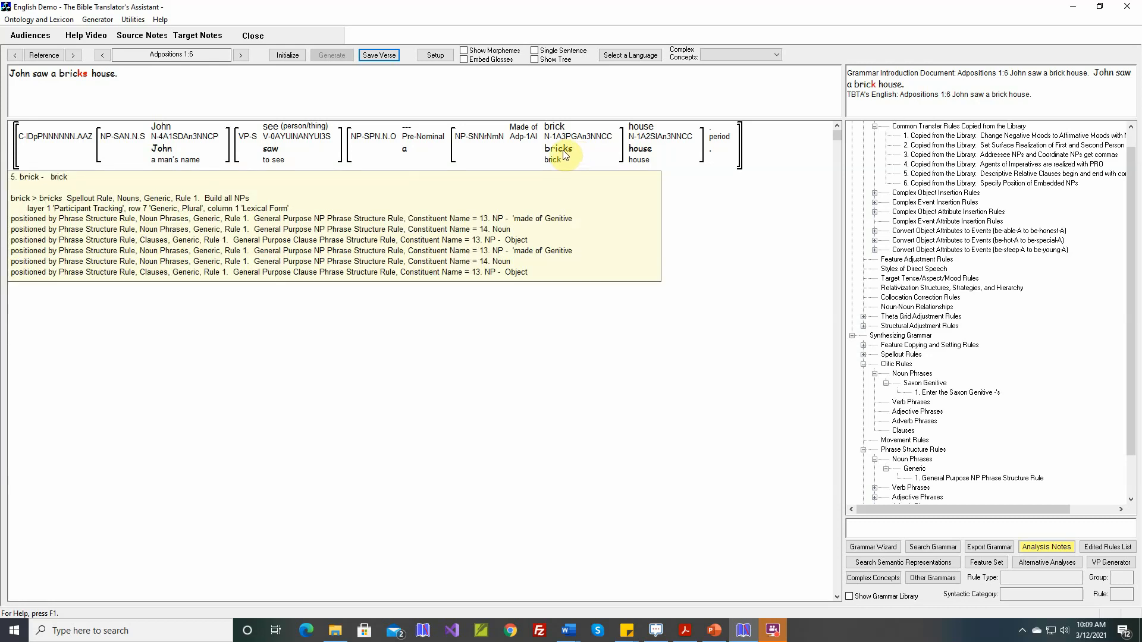
Step: In the 'Specify Position of Embedded NPs' rule's 'Made of' structure, insert a noun after the adposition
double_click(972, 183)
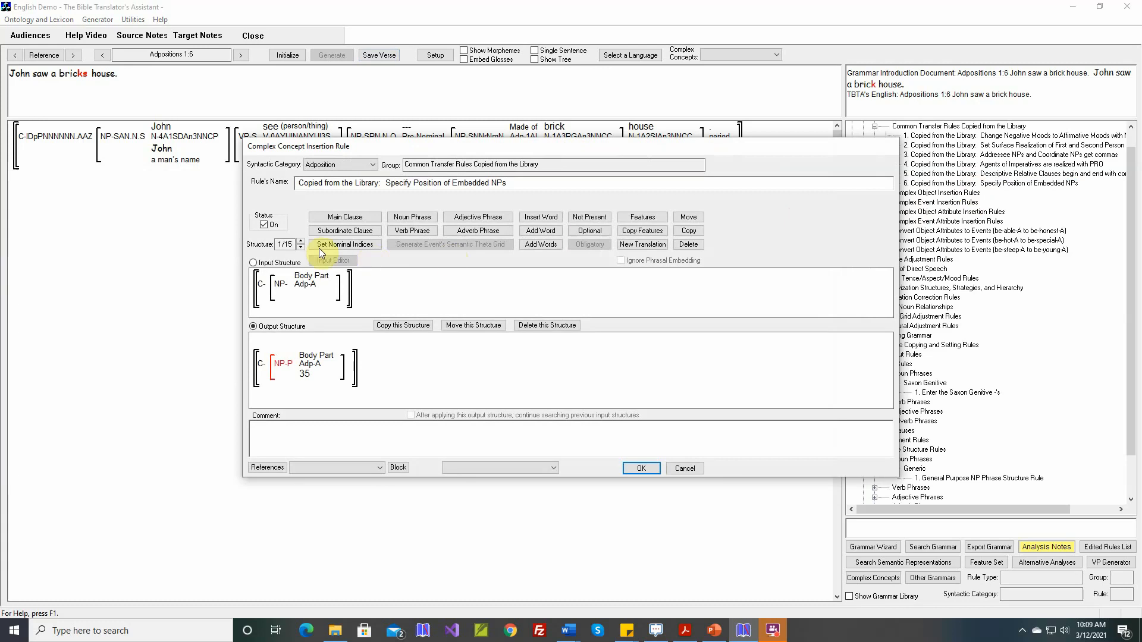
left_click(304, 241)
left_click(303, 240)
left_click(304, 241)
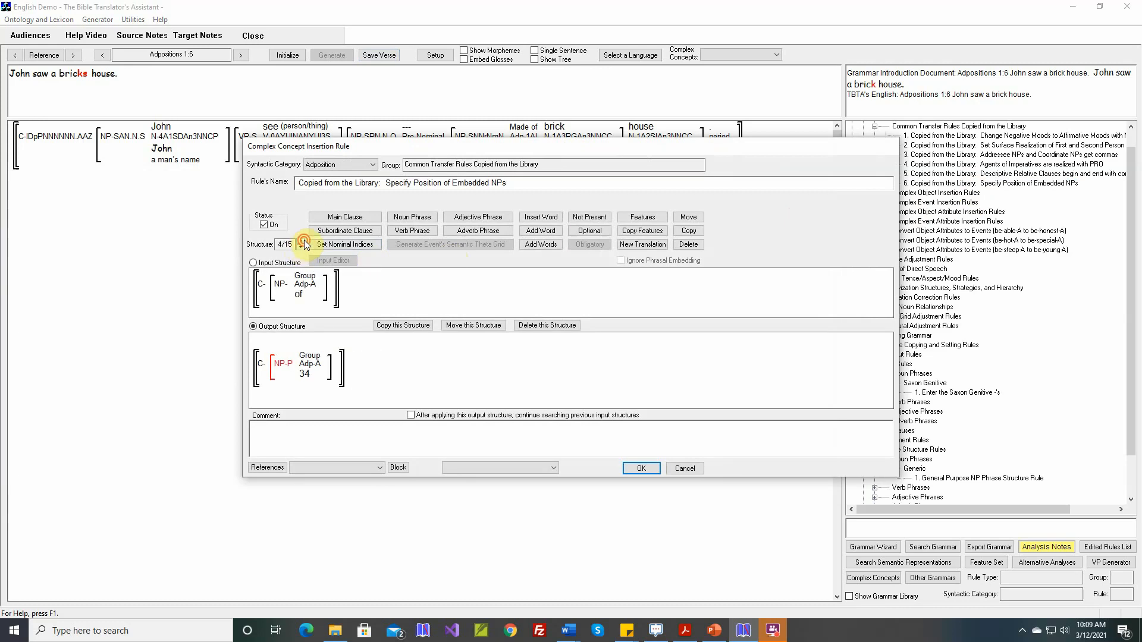
left_click(304, 240)
left_click(304, 241)
left_click(540, 217)
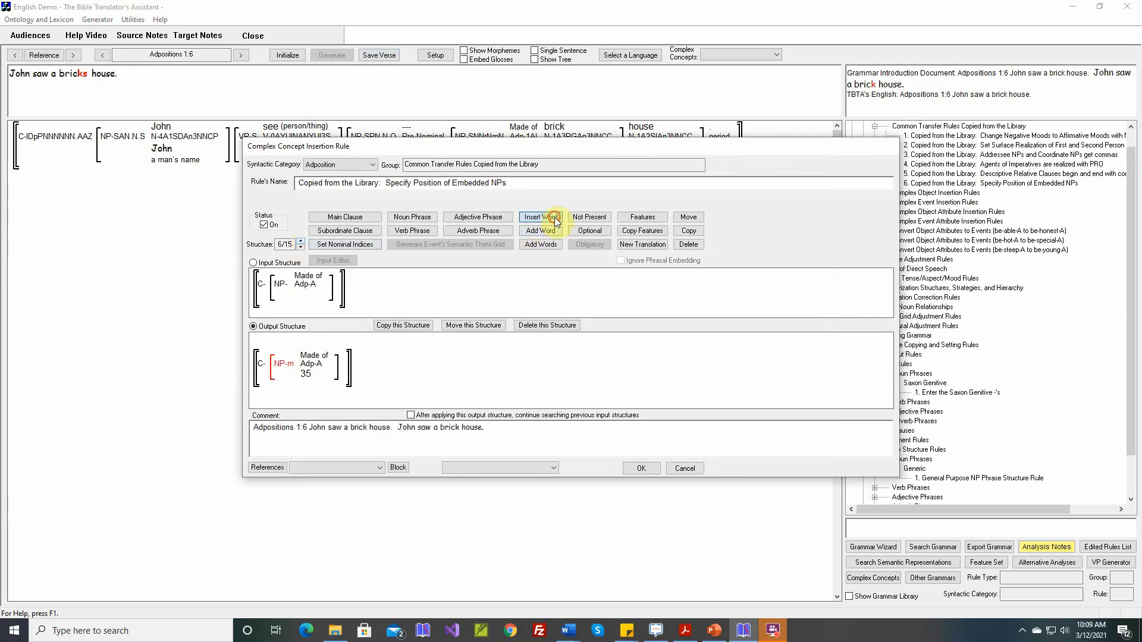
left_click(348, 290)
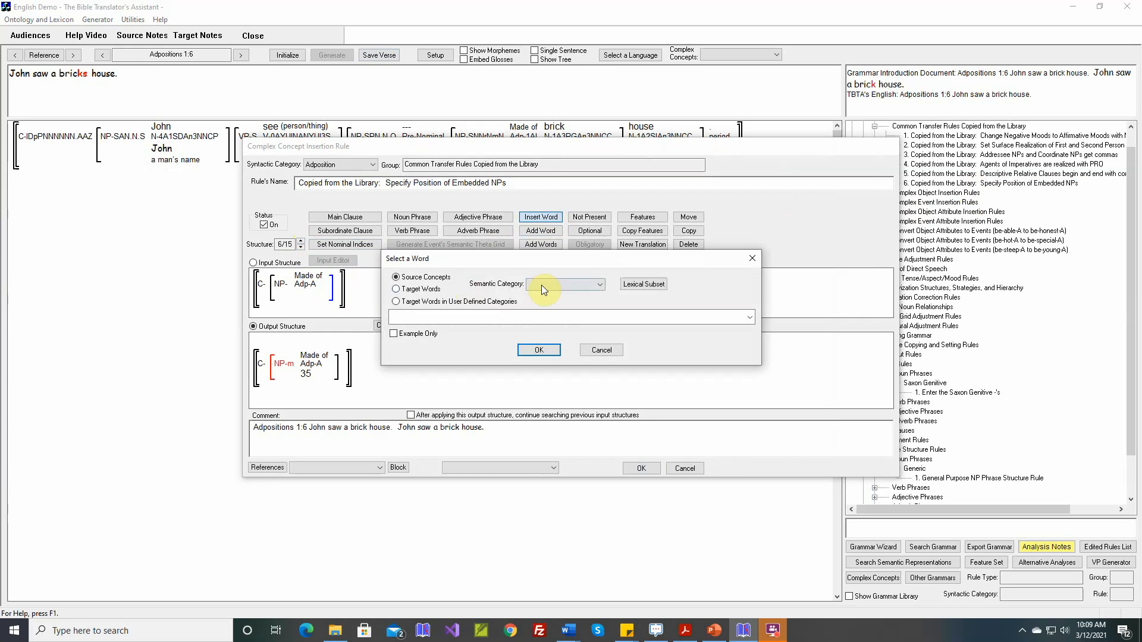
left_click(542, 285)
left_click(537, 303)
left_click(542, 352)
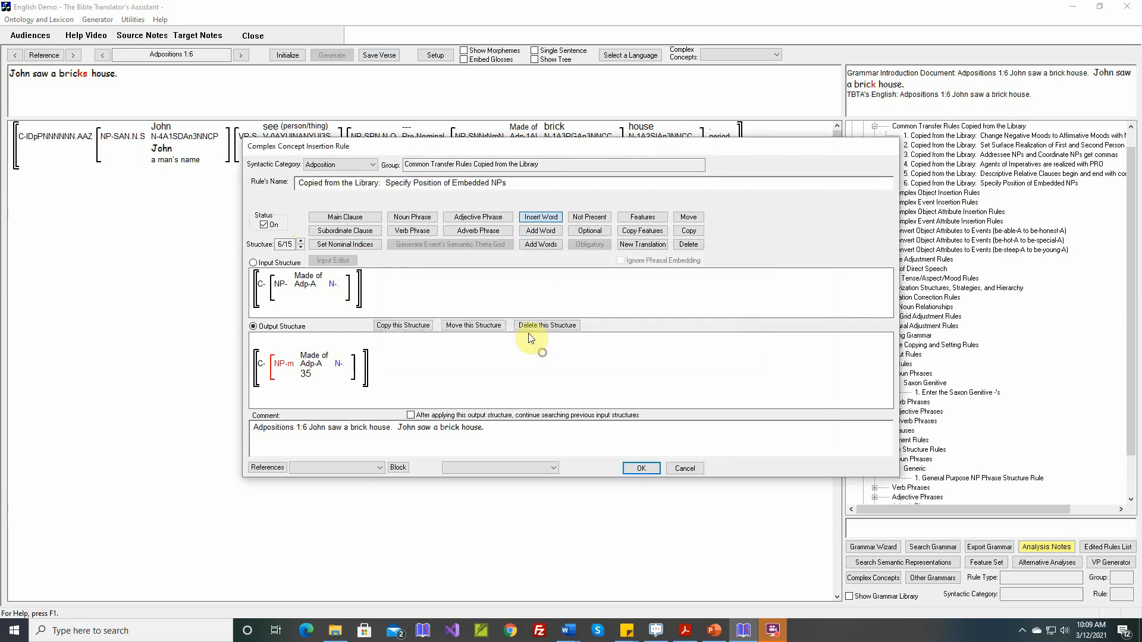
Step: Set the inserted output noun's Number feature to Singular and save the rule
left_click(639, 218)
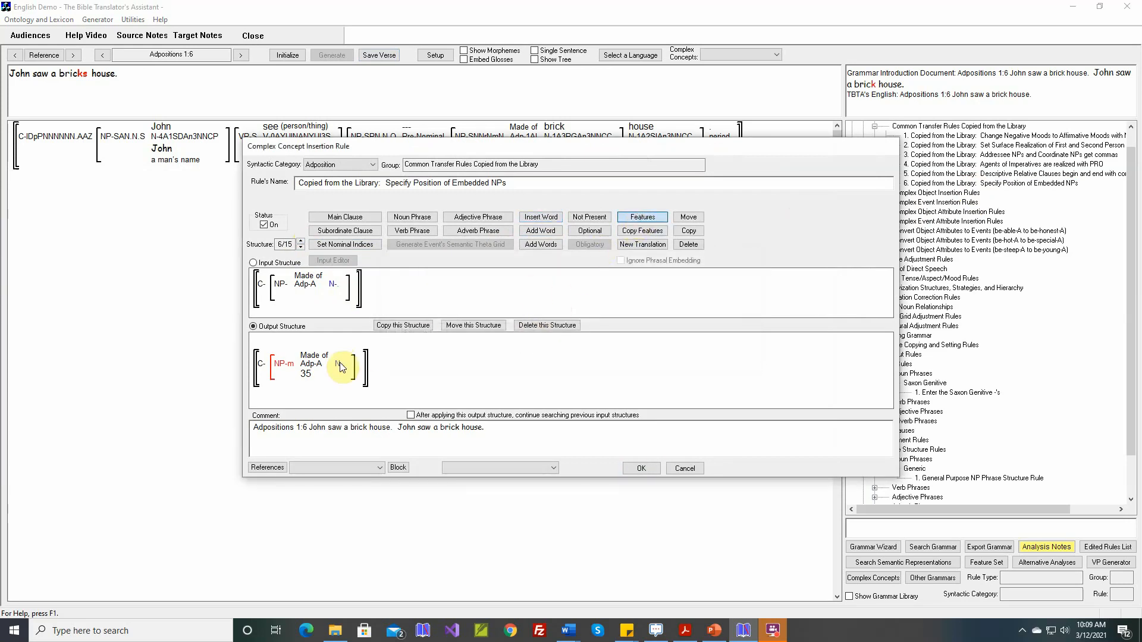
left_click(52, 285)
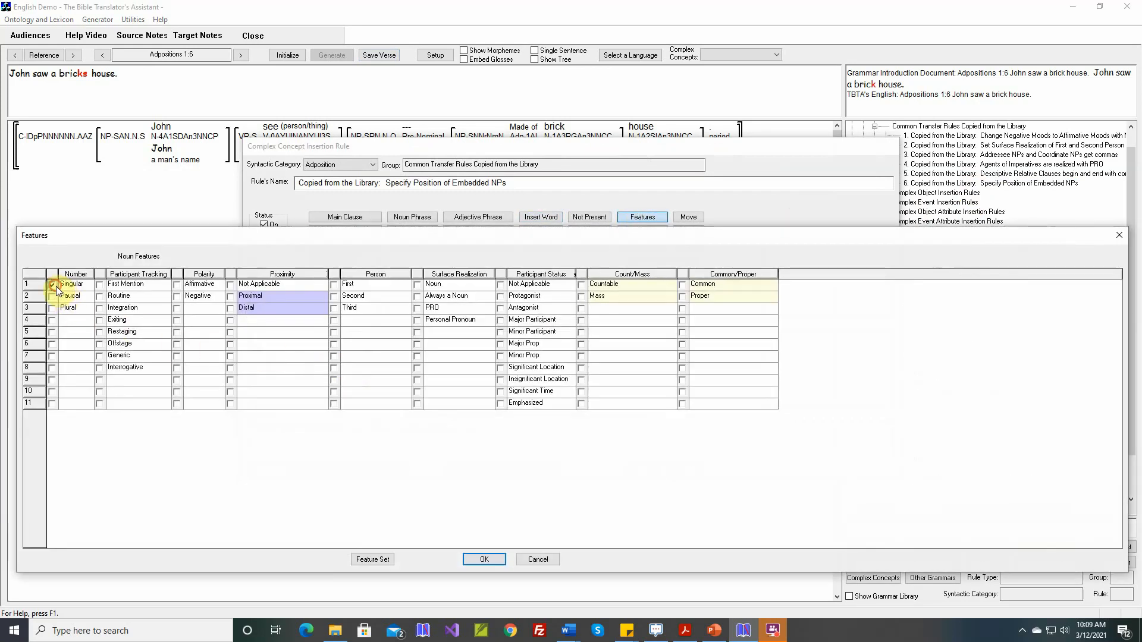
left_click(483, 558)
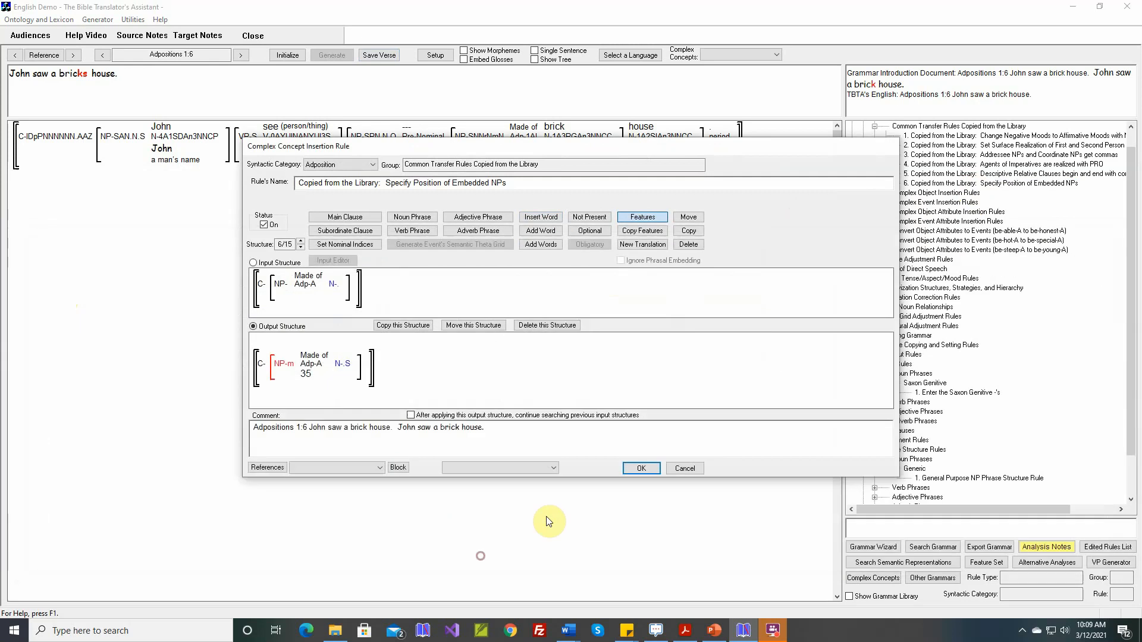
left_click(646, 463)
Step: Regenerate Adpositions 1:6 and save the verse
left_click(330, 55)
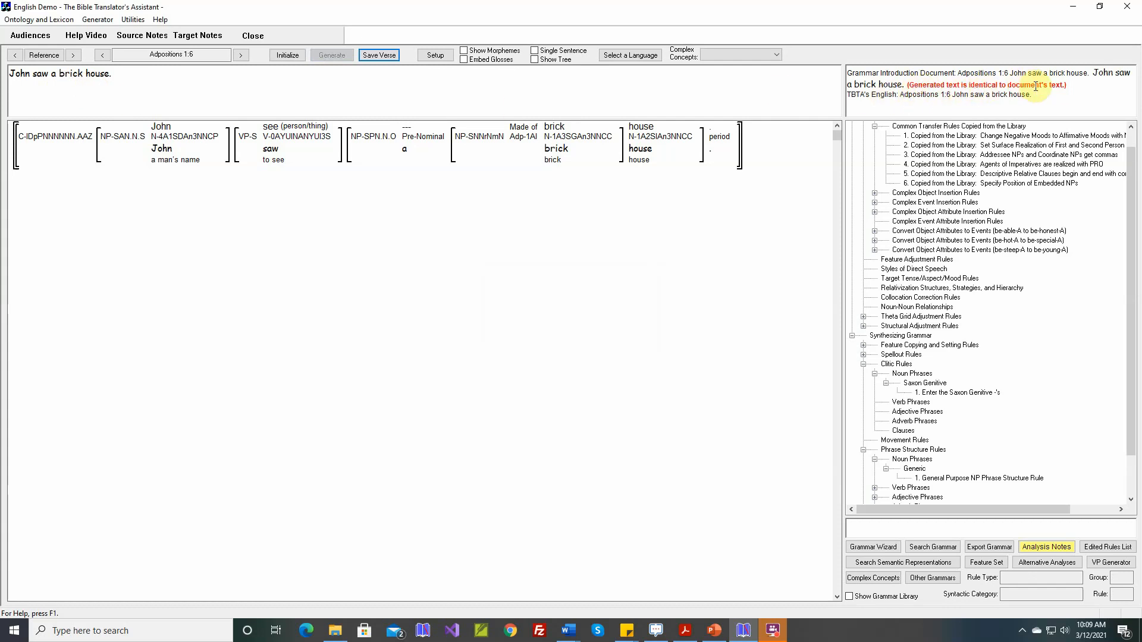
left_click(386, 55)
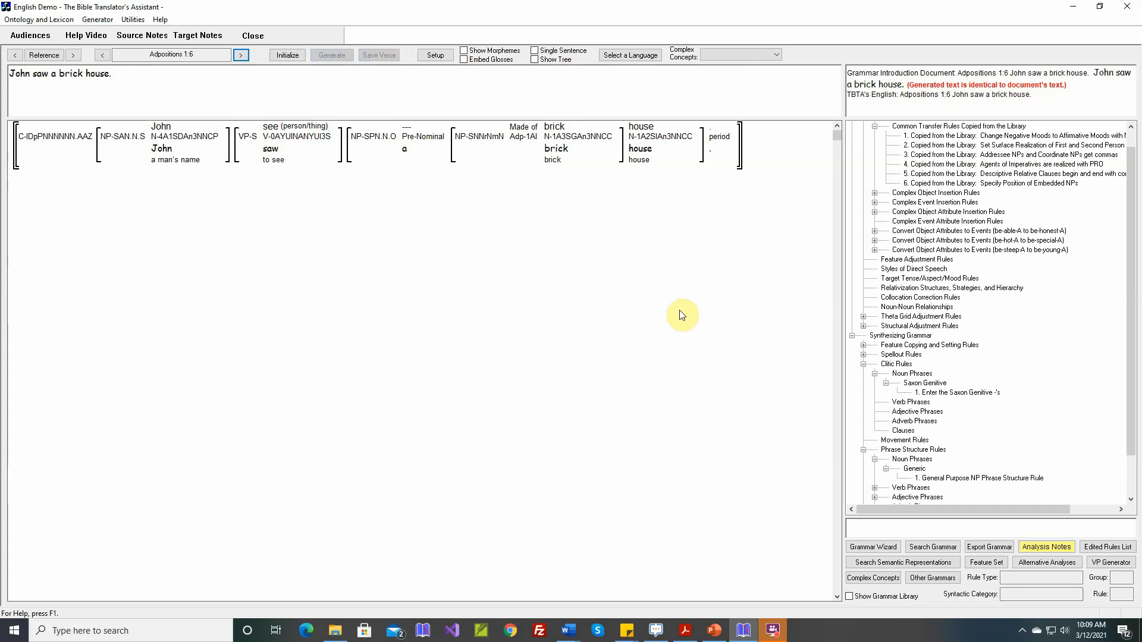
Step: Examine the Adposition structures in the Noun-Noun Relationships restructuring rule, then cancel and close the dialogs
double_click(906, 307)
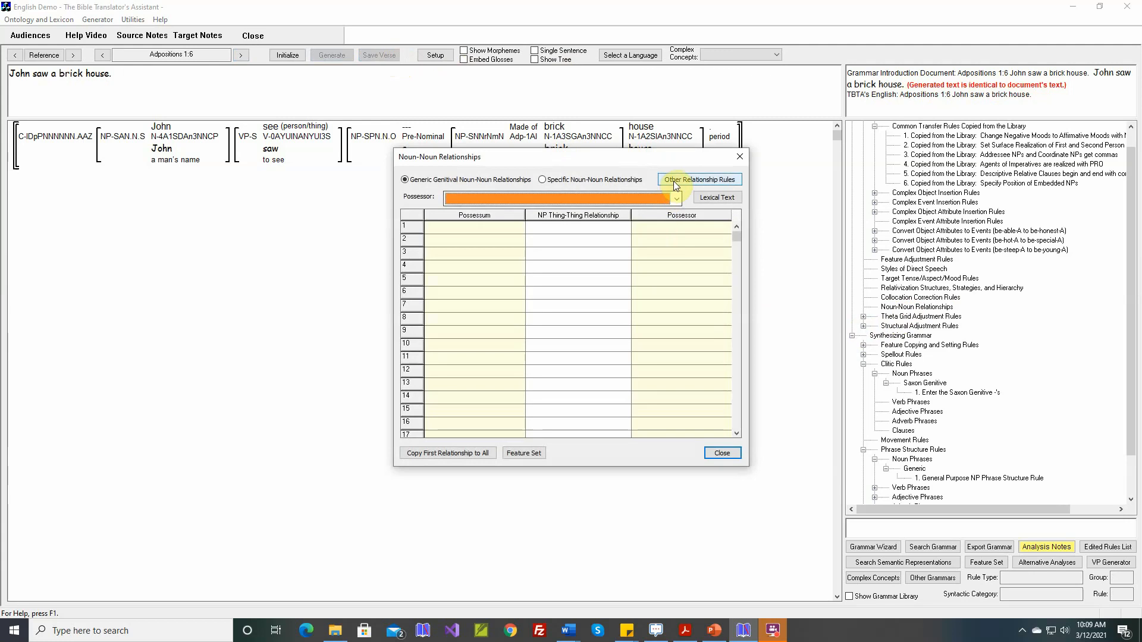
left_click(690, 179)
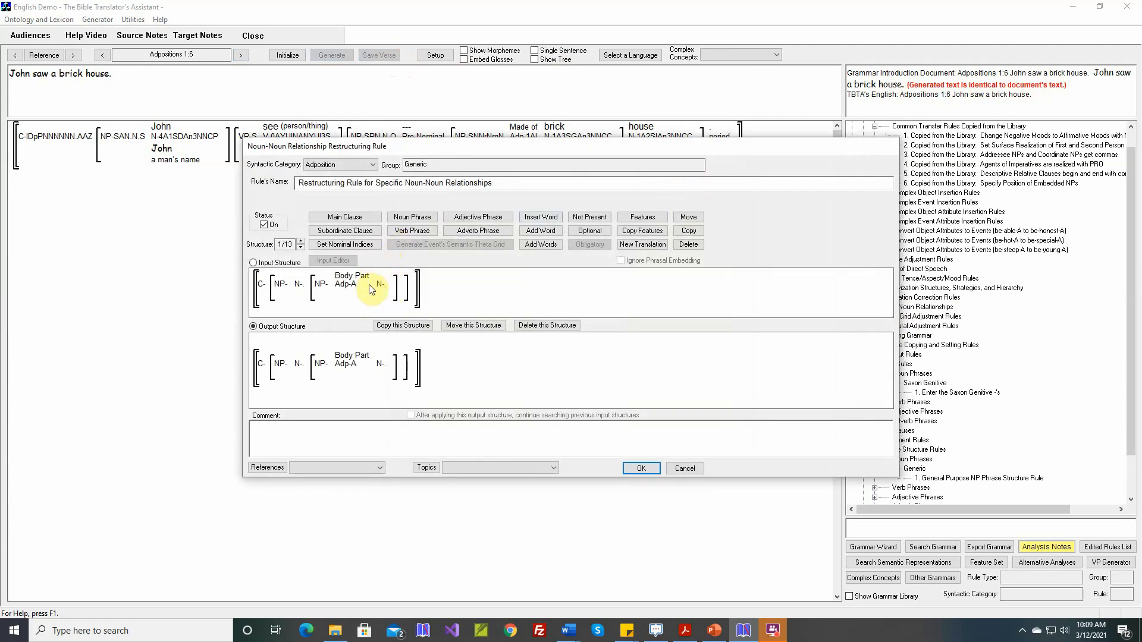
left_click_drag(510, 149, 542, 211)
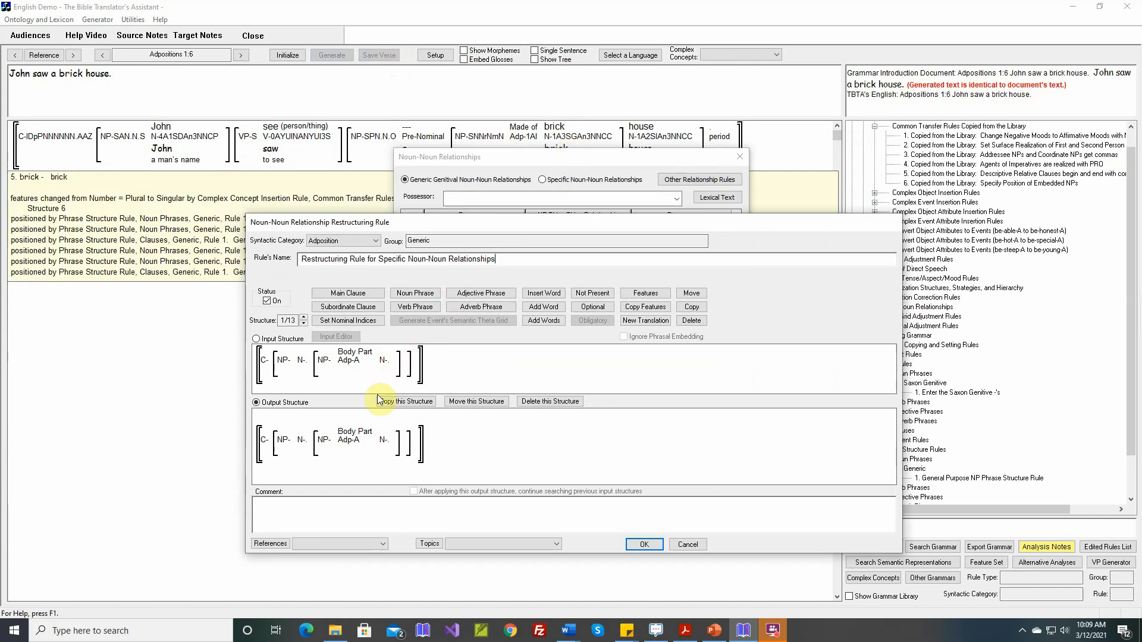
left_click(304, 318)
left_click(304, 318)
left_click(305, 318)
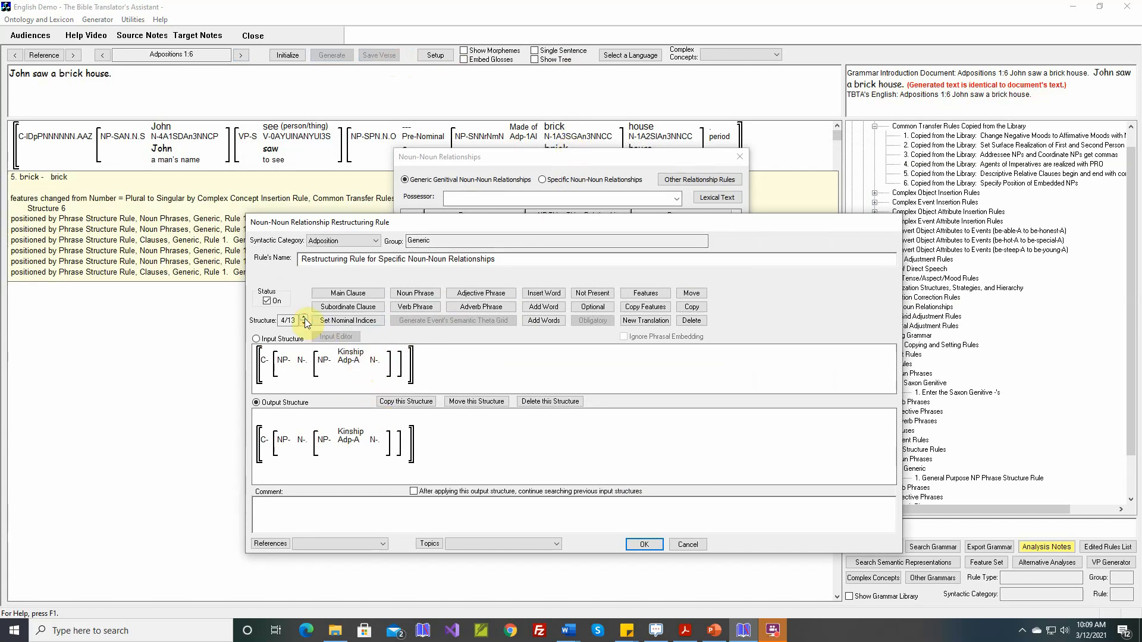
left_click(304, 318)
left_click(304, 319)
left_click(305, 319)
left_click(304, 318)
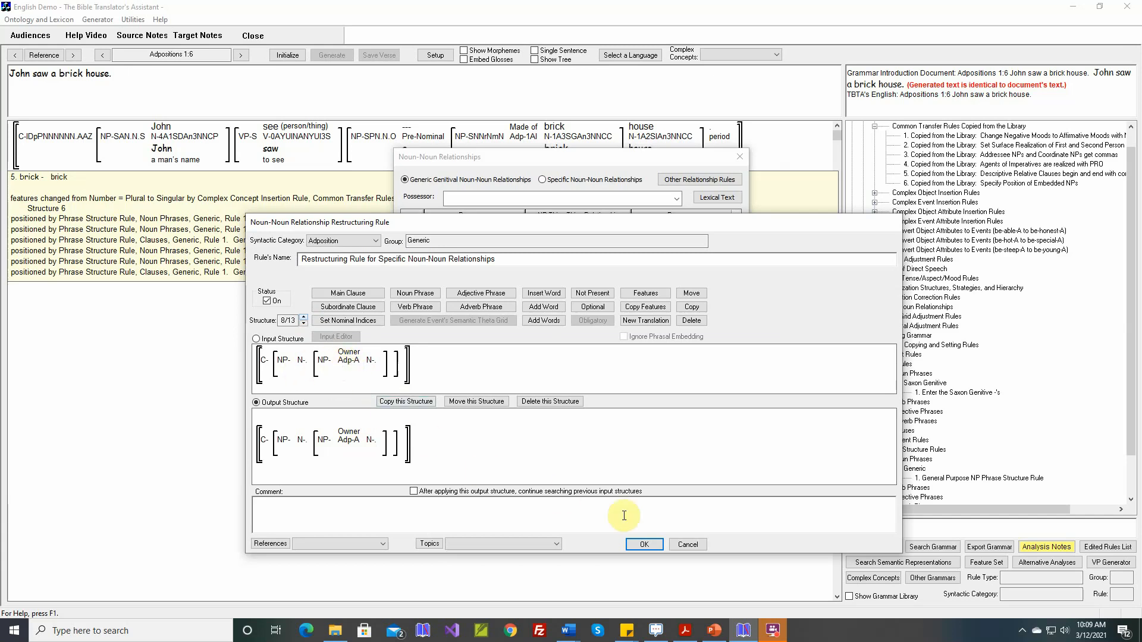
left_click(689, 545)
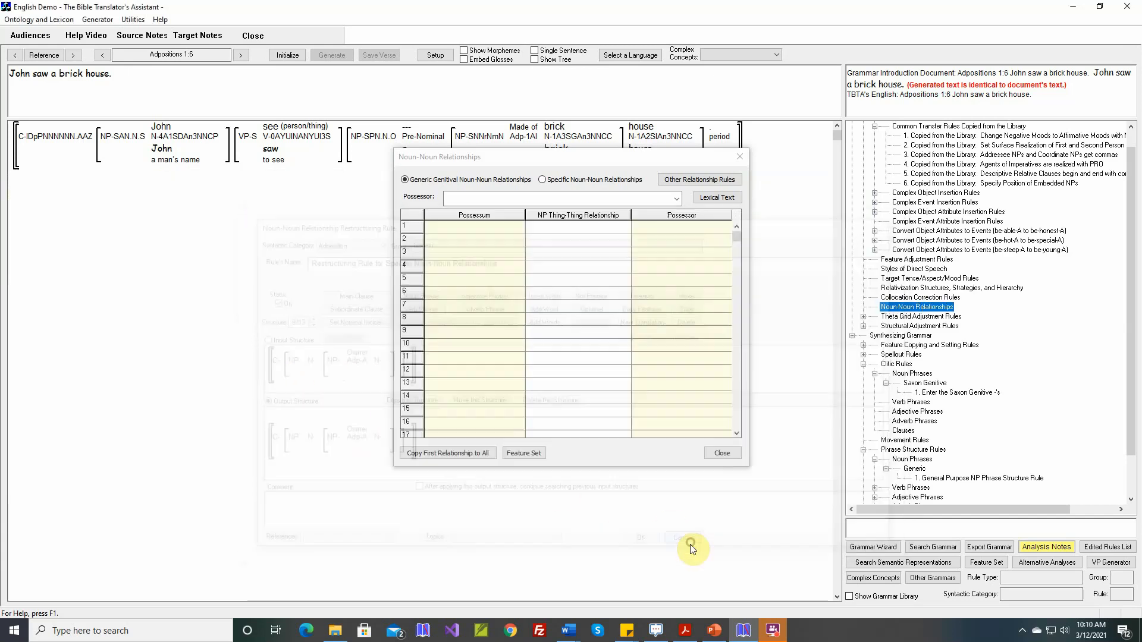
left_click(722, 455)
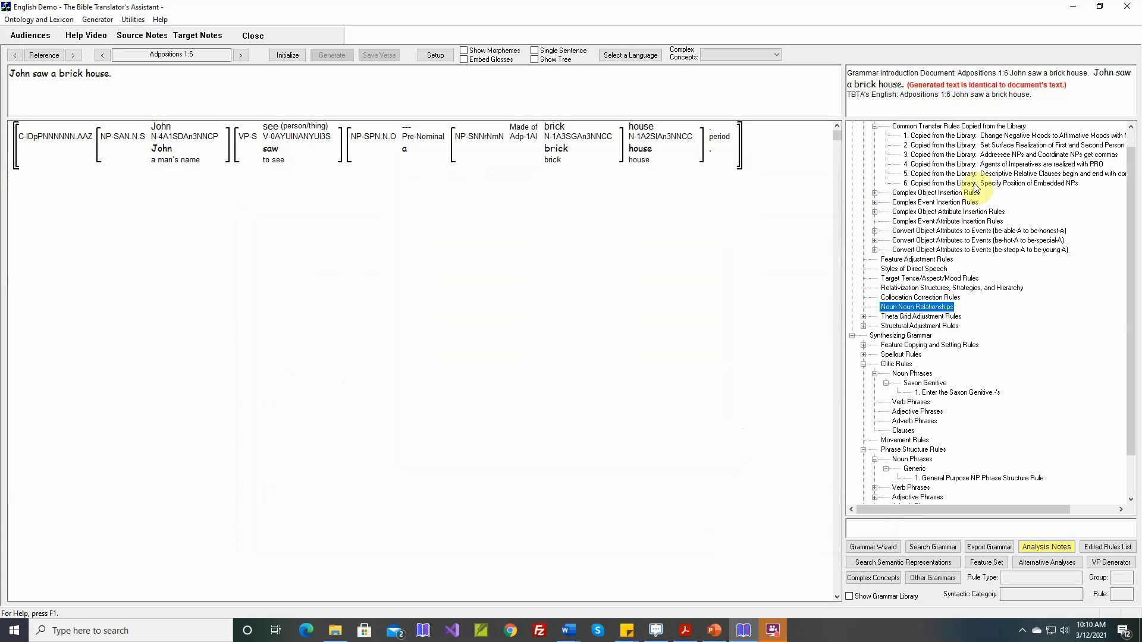